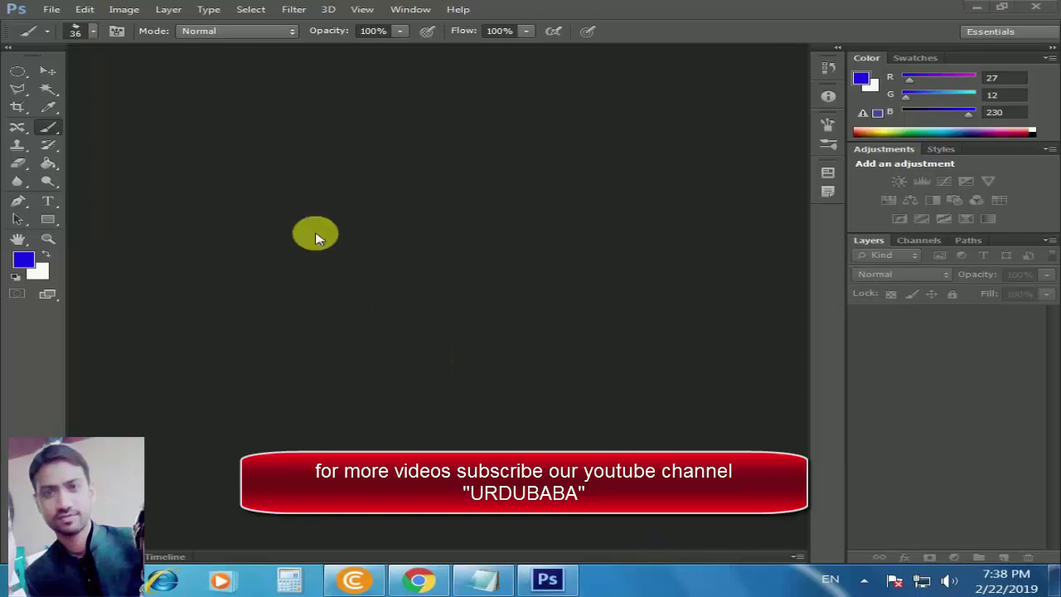
Step: Create a new 7 × 5 inch, 72 ppi document with a white background
{"action": "left_click", "coordinate": [45, 9]}
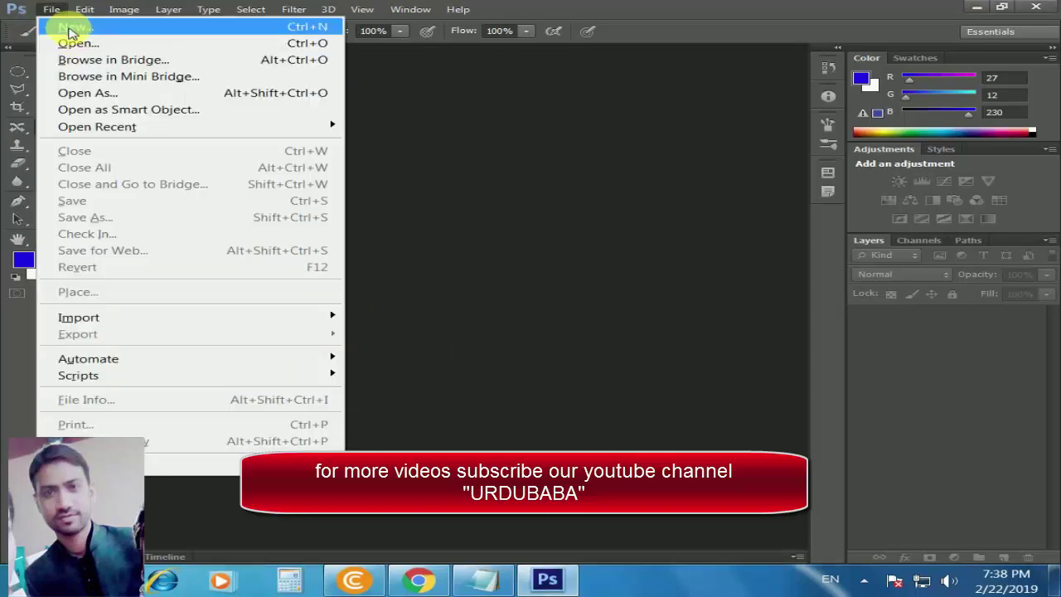
{"action": "left_click", "coordinate": [71, 29]}
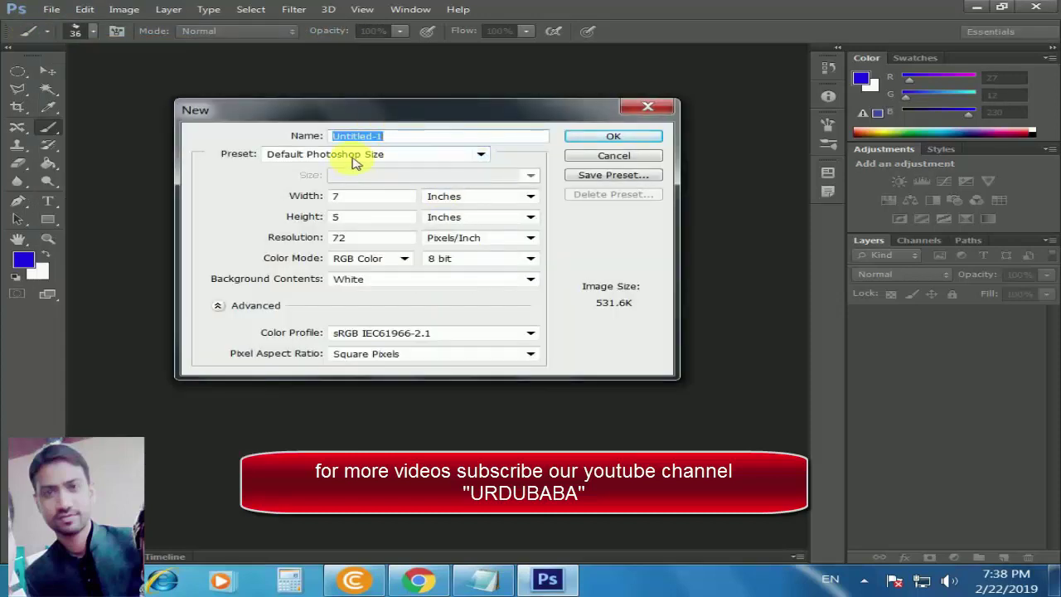
{"action": "left_click", "coordinate": [609, 139]}
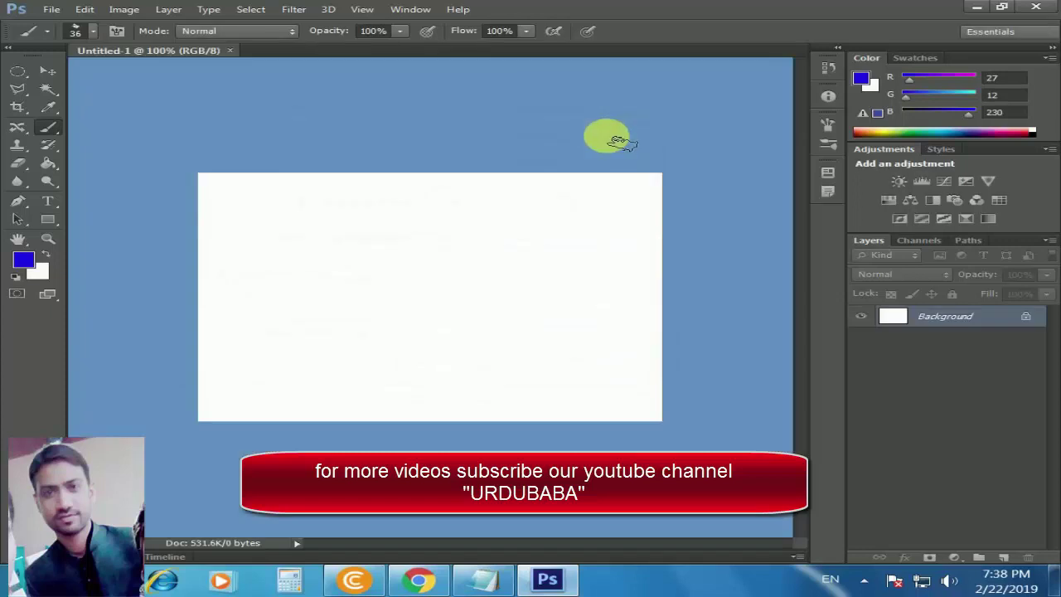
Step: Switch to the regular Brush Tool and replace the brush presets with Calligraphic Brushes
{"action": "right_click", "coordinate": [47, 131]}
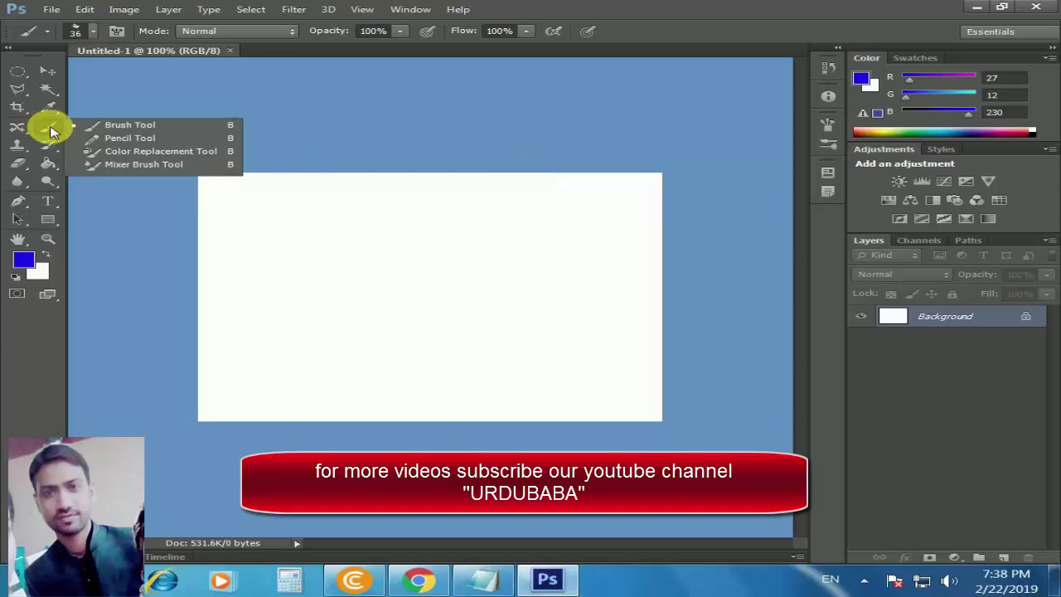
{"action": "left_click", "coordinate": [133, 126]}
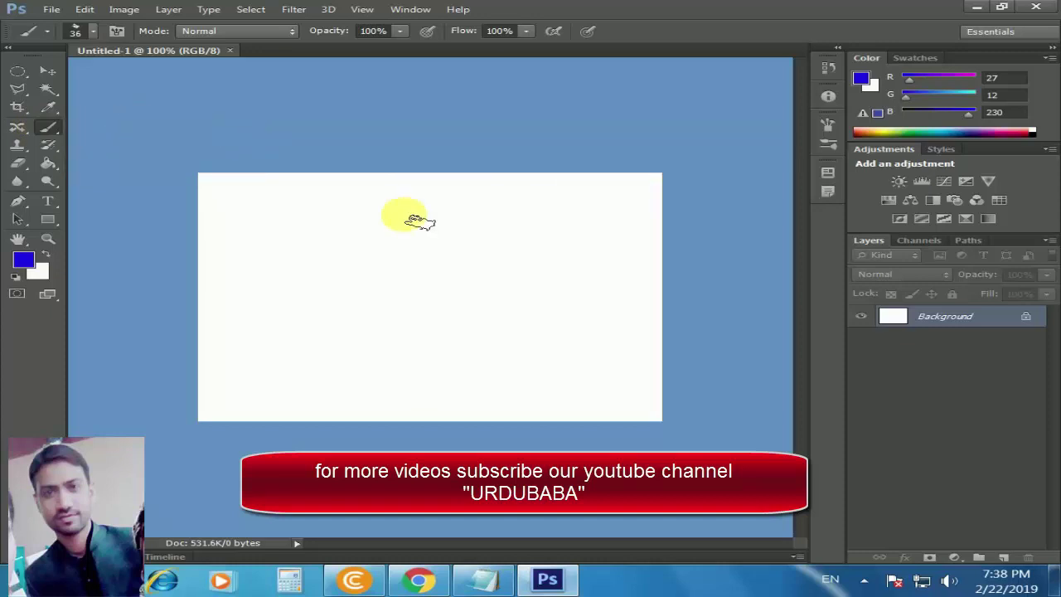
{"action": "right_click", "coordinate": [564, 217]}
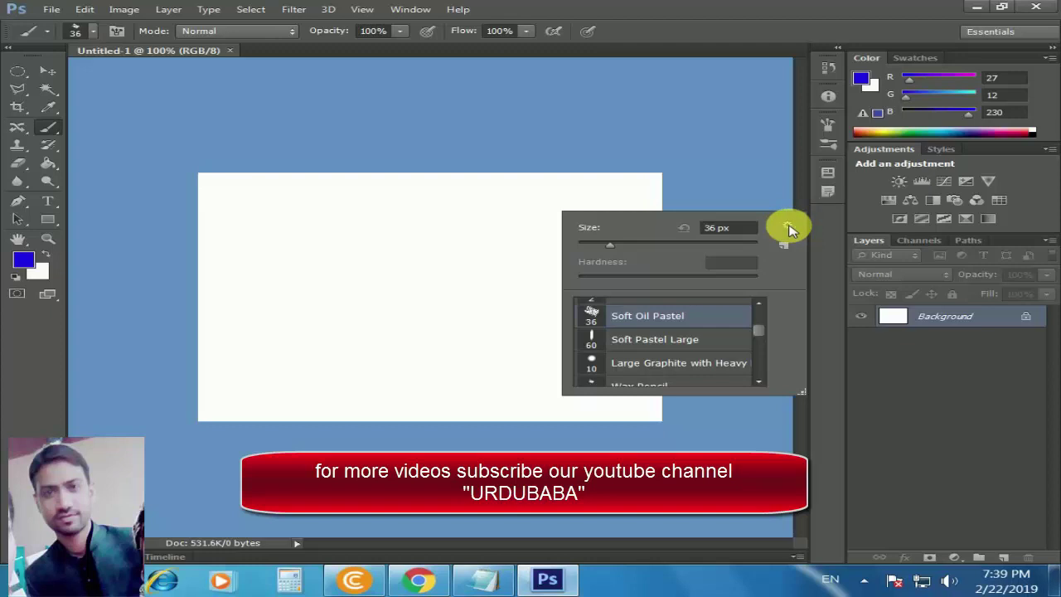
{"action": "left_click", "coordinate": [788, 227]}
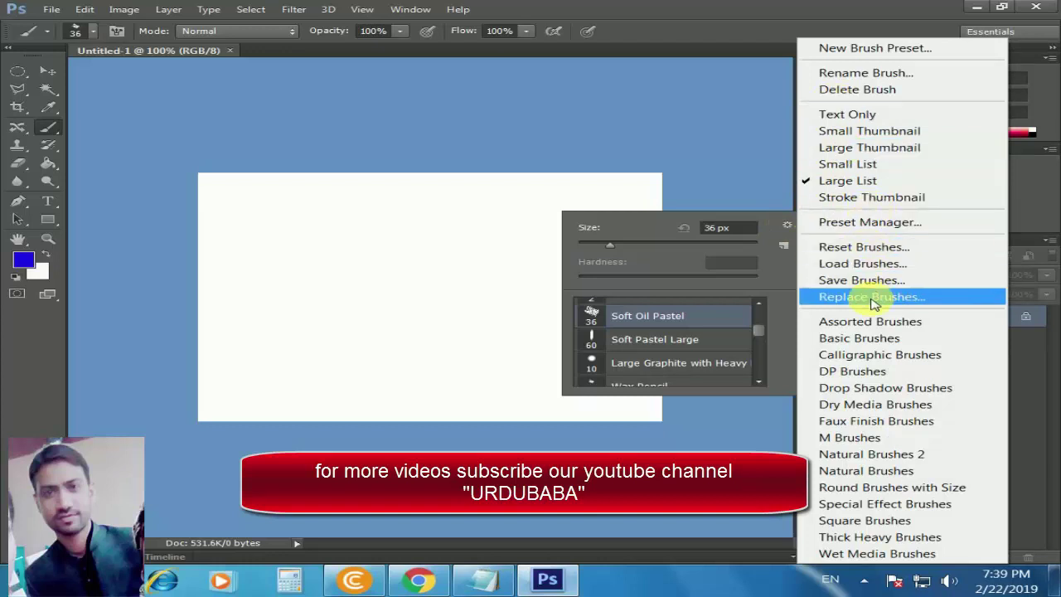
{"action": "left_click", "coordinate": [871, 356]}
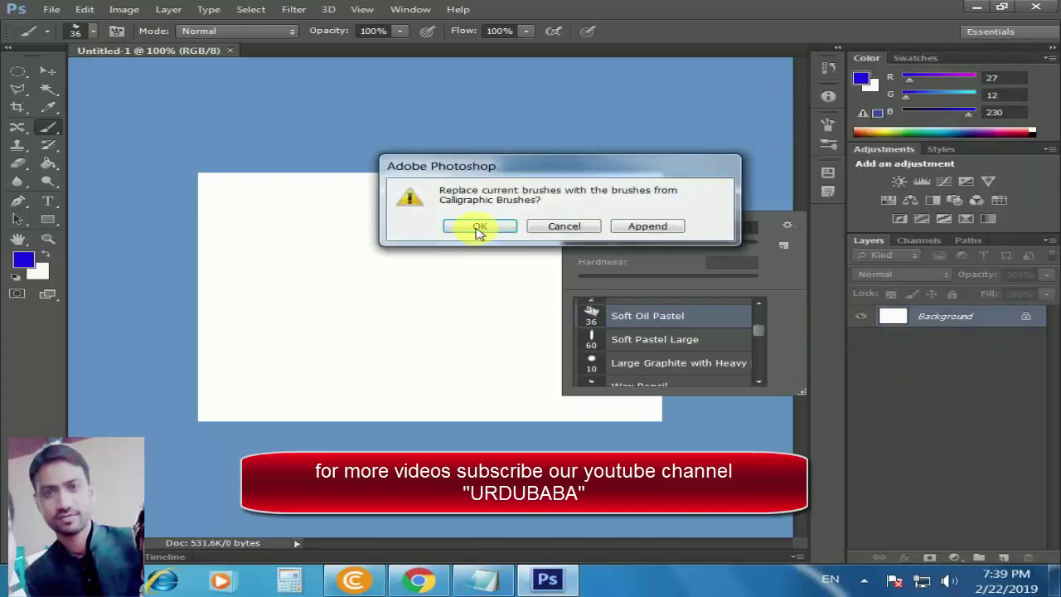
{"action": "left_click", "coordinate": [480, 227]}
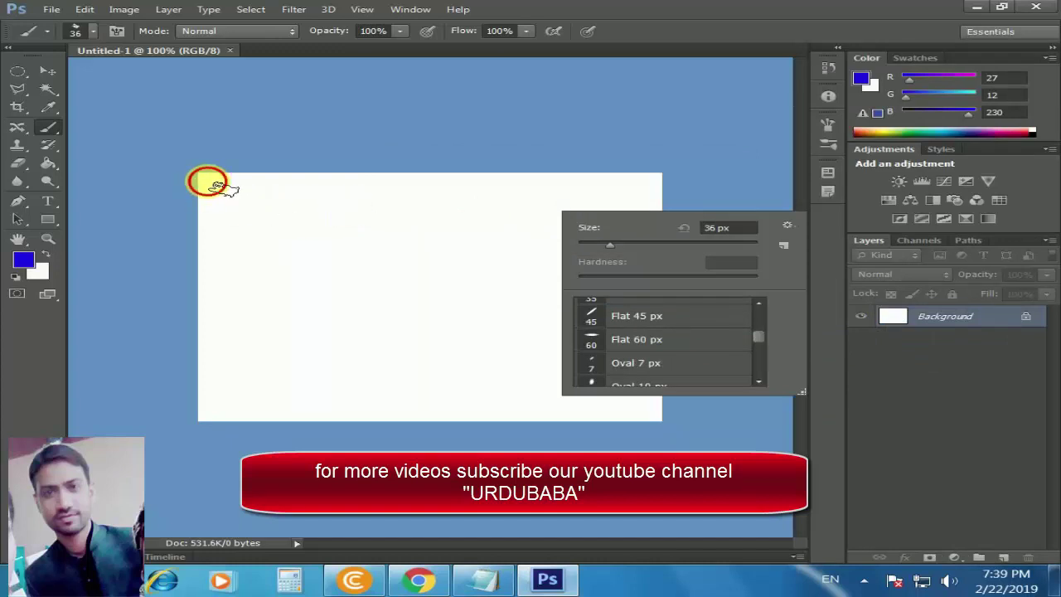
Step: Paint rough blue strokes along the top, right, bottom and left canvas edges
{"action": "left_click", "coordinate": [211, 184]}
{"action": "mouse_move", "coordinate": [211, 184]}
{"action": "left_mouse_down"}
{"action": "mouse_move", "coordinate": [677, 189]}
{"action": "mouse_move", "coordinate": [684, 421]}
{"action": "mouse_move", "coordinate": [675, 383]}
{"action": "left_mouse_up"}
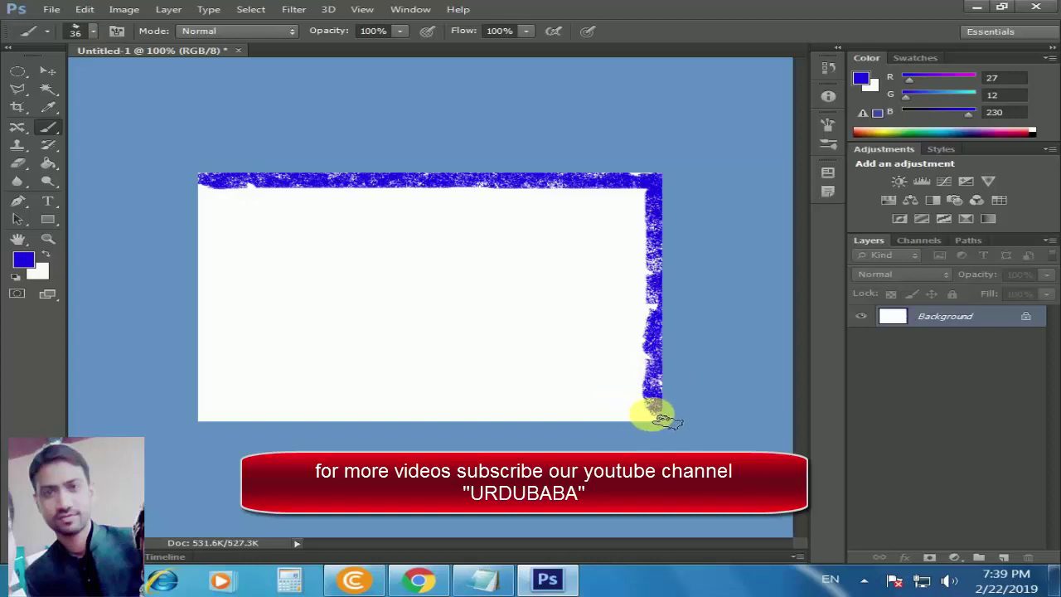
{"action": "left_click_drag", "start_coordinate": [655, 415], "coordinate": [218, 419]}
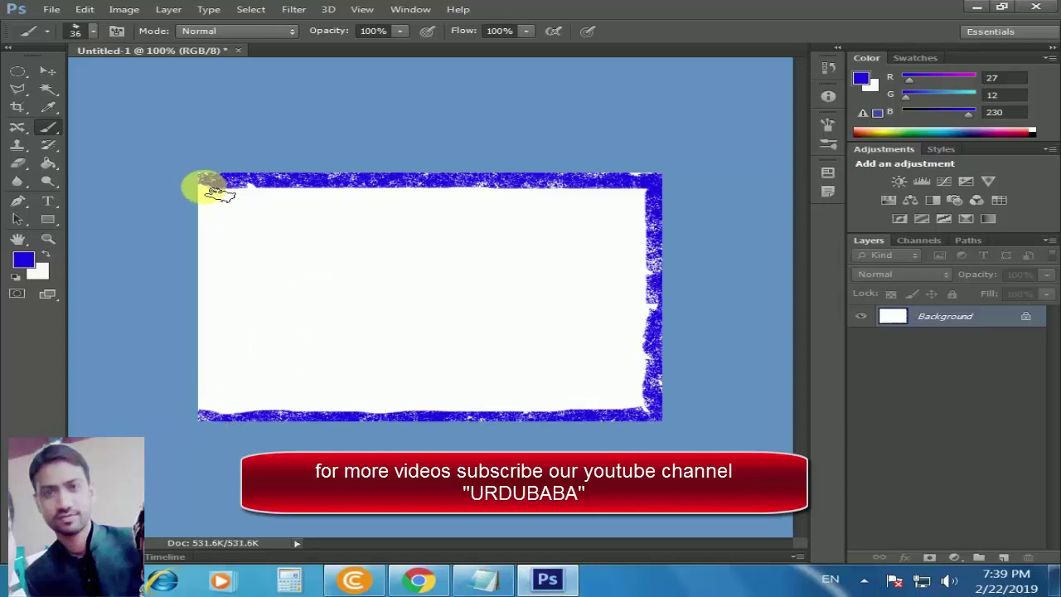
{"action": "mouse_move", "coordinate": [211, 184]}
{"action": "left_mouse_down"}
{"action": "mouse_move", "coordinate": [207, 411]}
{"action": "mouse_move", "coordinate": [211, 321]}
{"action": "left_mouse_up"}
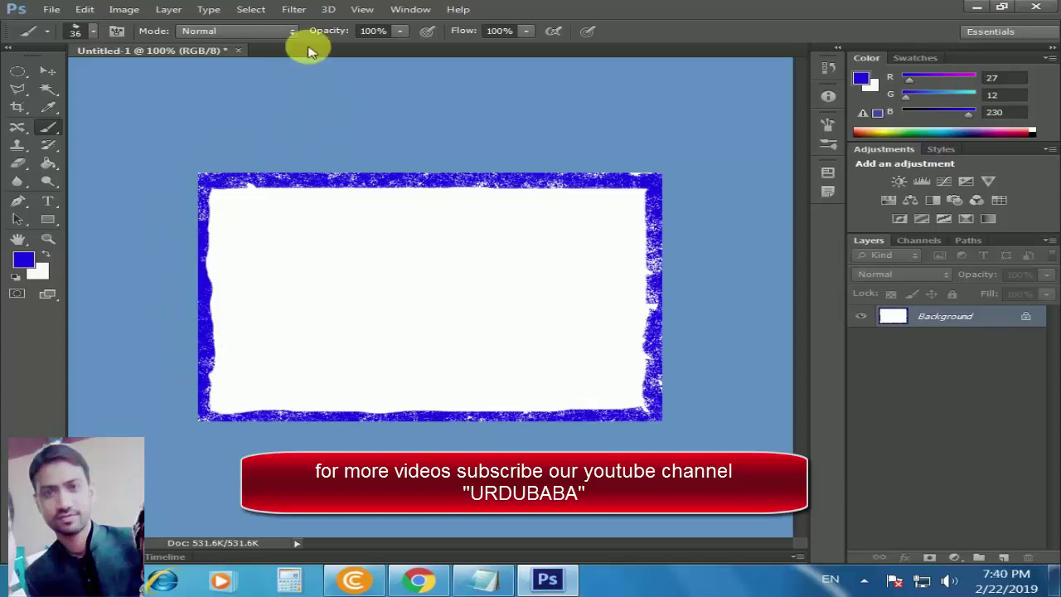
Step: Choose the Oval 60 px brush from the brush preset picker
{"action": "left_click", "coordinate": [94, 32]}
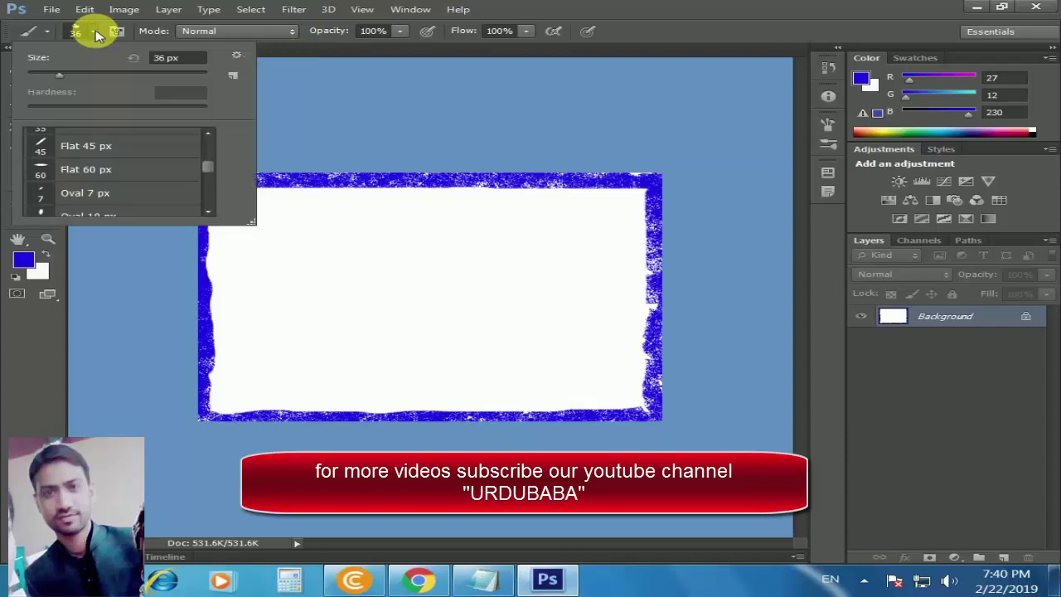
{"action": "scroll", "coordinate": [210, 176], "scroll_direction": "down", "scroll_amount": 2}
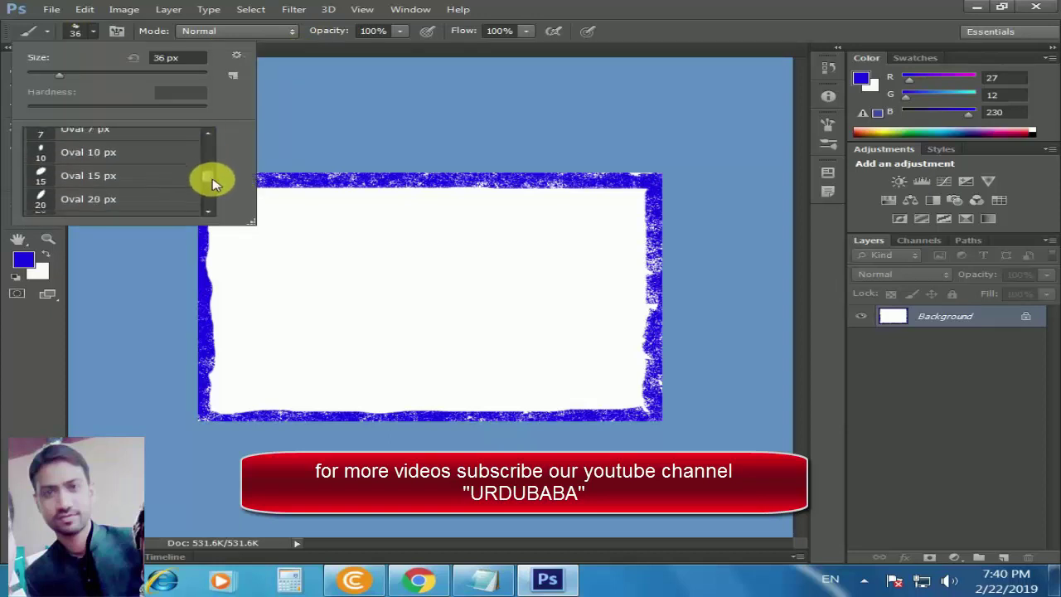
{"action": "scroll", "coordinate": [213, 180], "scroll_direction": "down", "scroll_amount": 2}
{"action": "scroll", "coordinate": [213, 184], "scroll_direction": "down", "scroll_amount": 1}
{"action": "scroll", "coordinate": [214, 189], "scroll_direction": "down", "scroll_amount": 1}
{"action": "scroll", "coordinate": [213, 193], "scroll_direction": "down", "scroll_amount": 2}
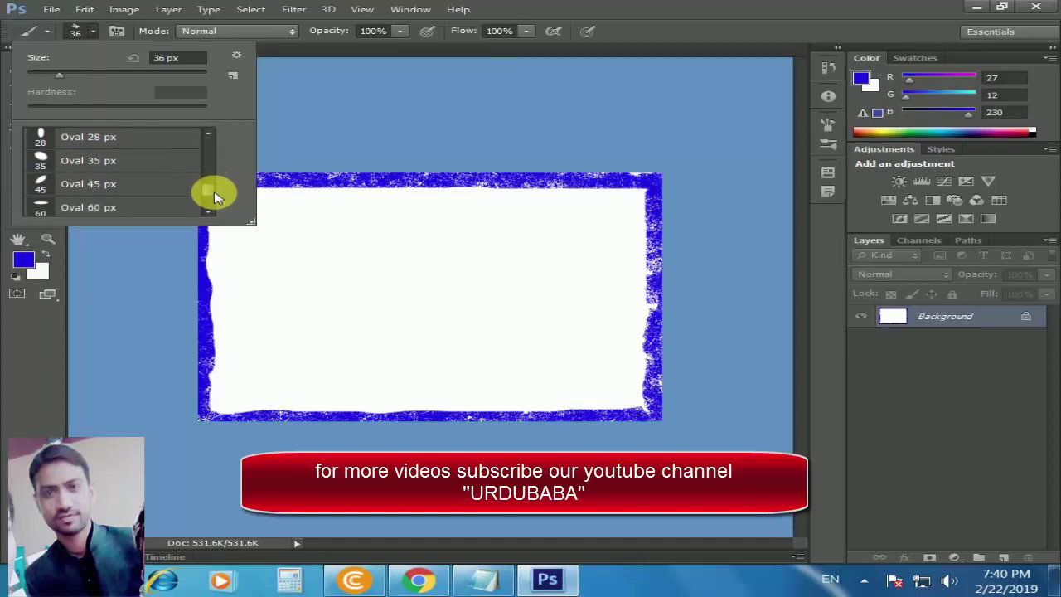
{"action": "scroll", "coordinate": [216, 198], "scroll_direction": "down", "scroll_amount": 2}
{"action": "scroll", "coordinate": [216, 203], "scroll_direction": "down", "scroll_amount": 1}
{"action": "scroll", "coordinate": [217, 206], "scroll_direction": "down", "scroll_amount": 1}
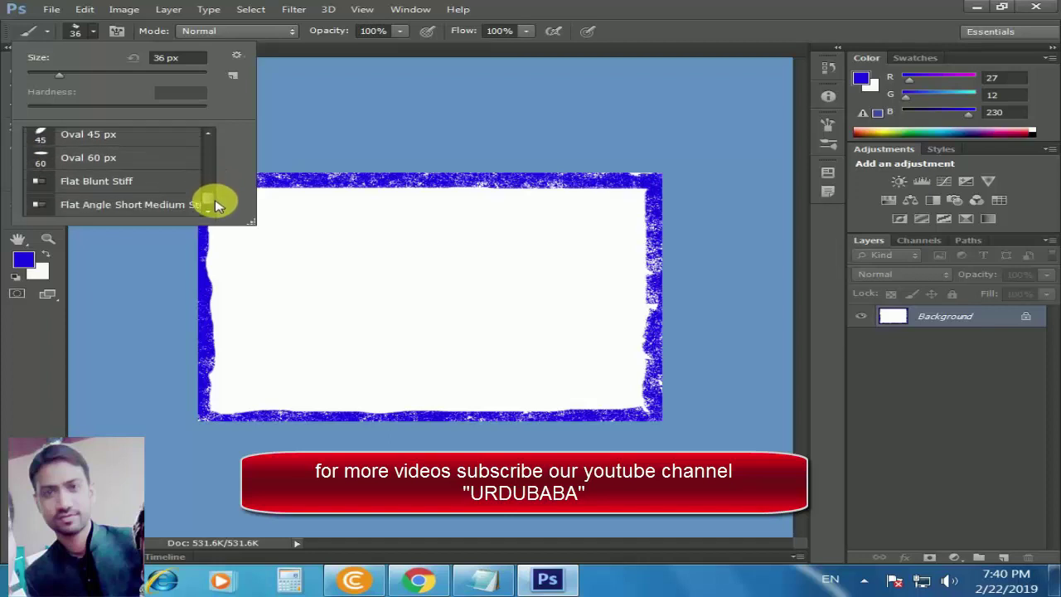
{"action": "left_click", "coordinate": [48, 158]}
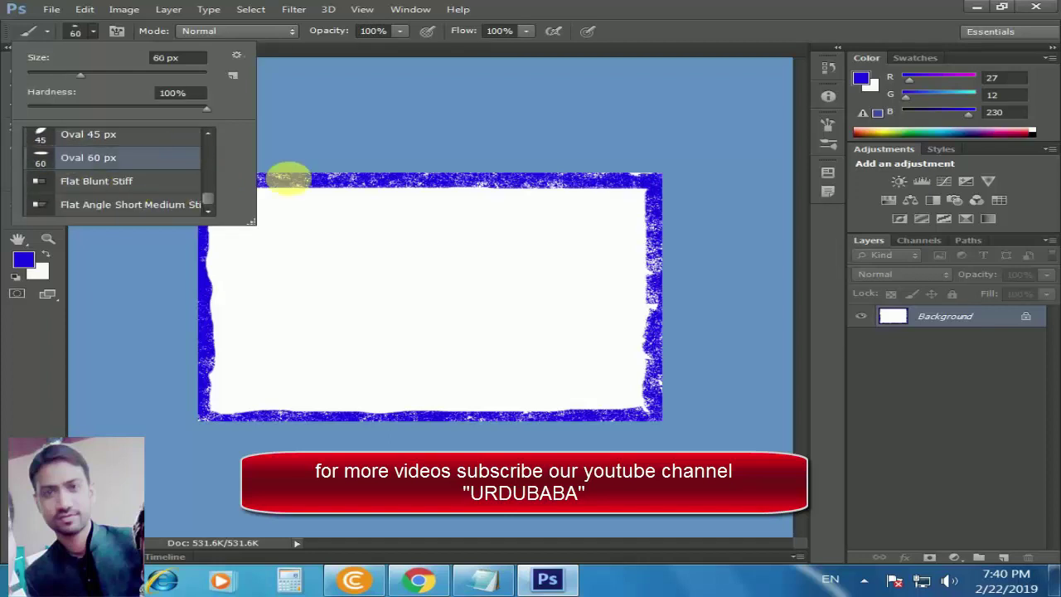
{"action": "left_click", "coordinate": [454, 208]}
Step: Clear the blue border back to plain white and add an empty Layer 1
{"action": "key", "text": "ctrl+a"}
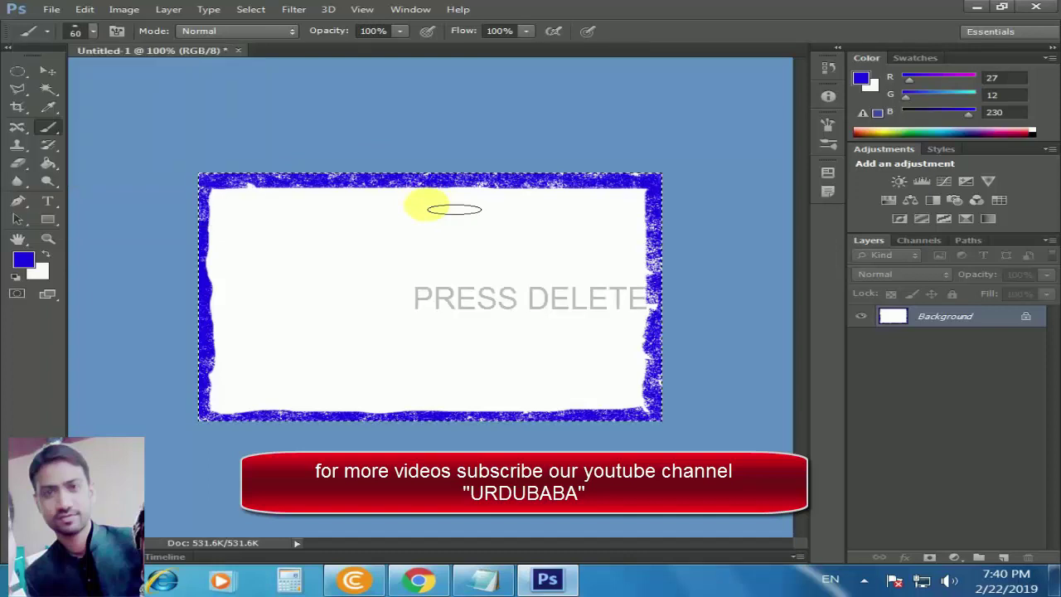
{"action": "key", "text": "Delete"}
{"action": "left_click", "coordinate": [628, 166]}
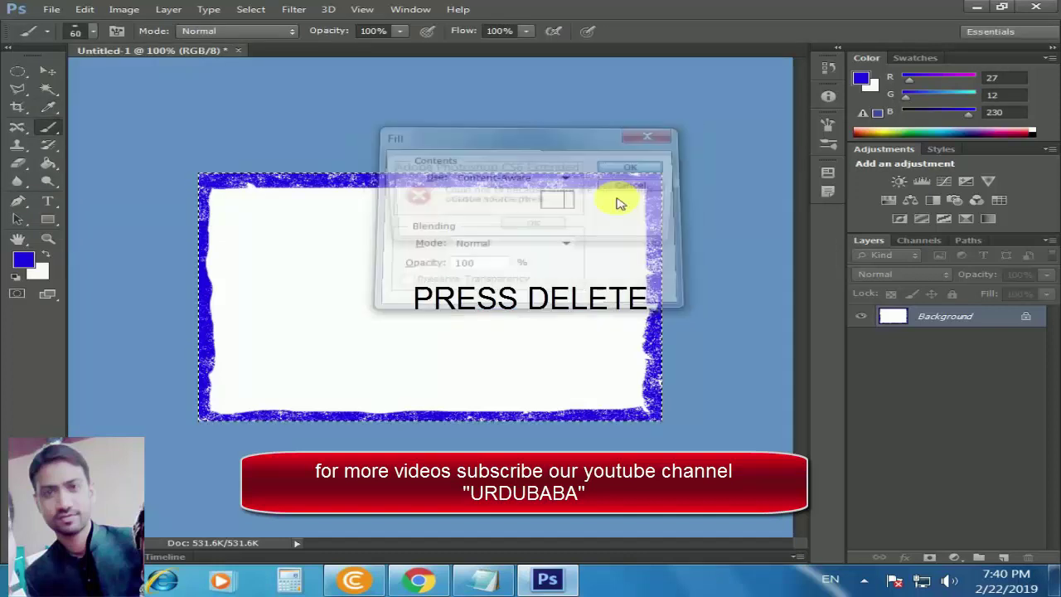
{"action": "left_click", "coordinate": [537, 225]}
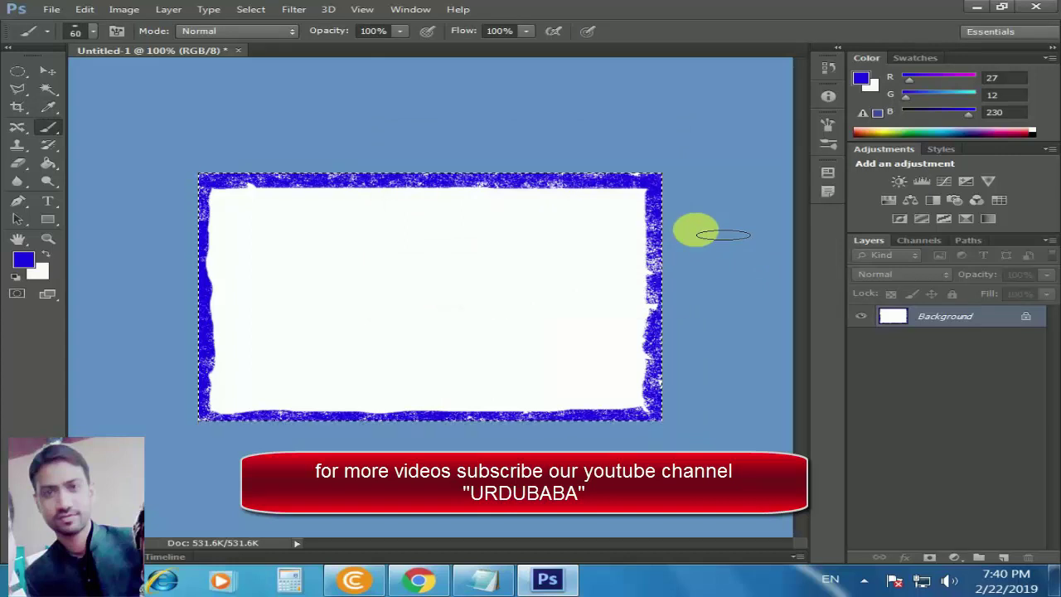
{"action": "key", "text": "ctrl+alt+z"}
{"action": "key", "text": "ctrl+alt+z"}
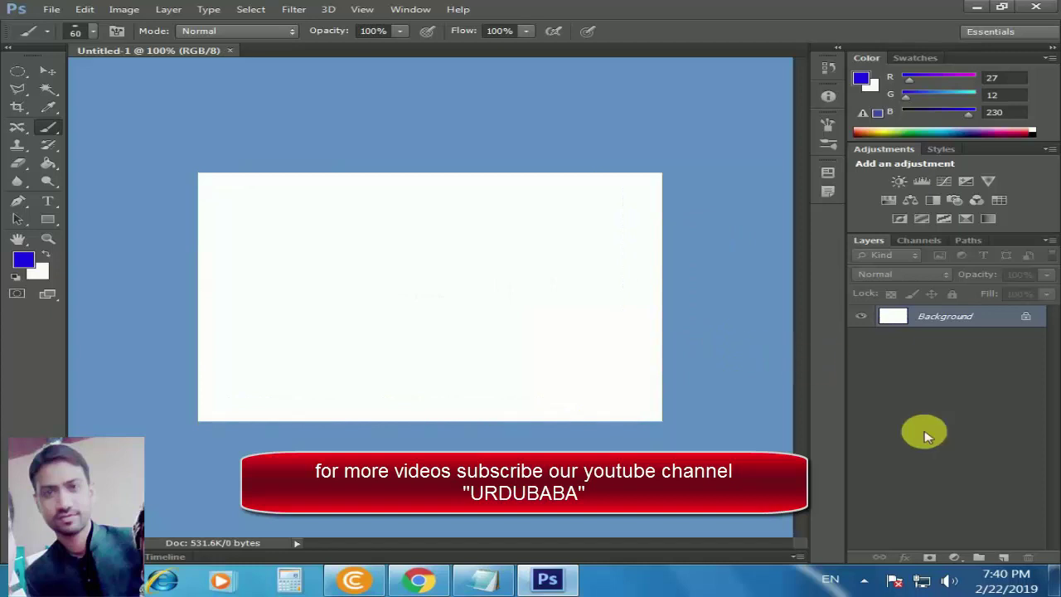
{"action": "left_click", "coordinate": [1005, 558]}
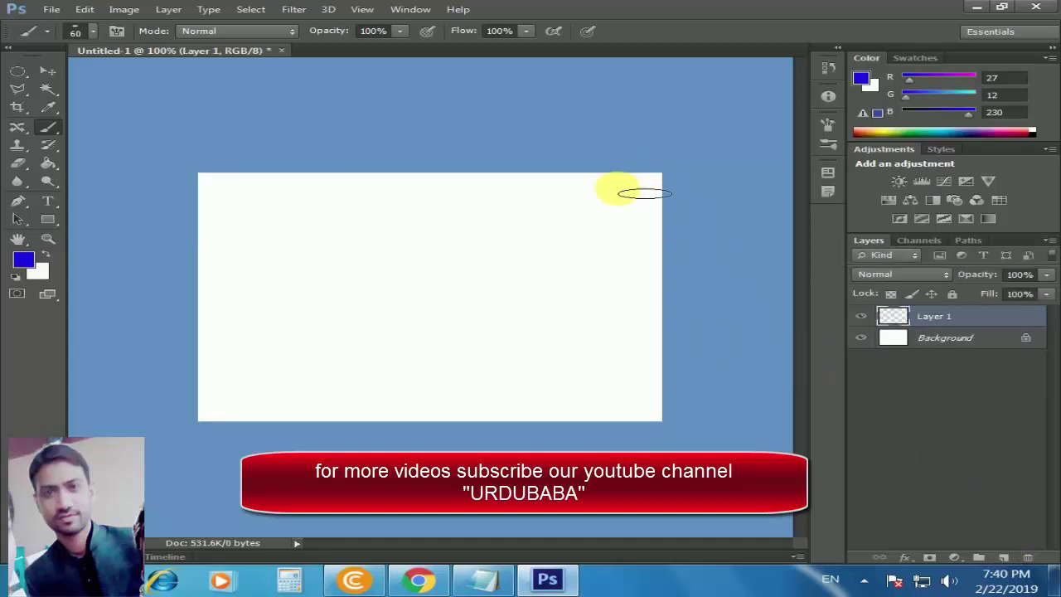
Step: Paint wavy blue strokes around the canvas edges on Layer 1 with the Oval 60 px brush
{"action": "mouse_move", "coordinate": [638, 176]}
{"action": "left_mouse_down"}
{"action": "mouse_move", "coordinate": [650, 408]}
{"action": "mouse_move", "coordinate": [666, 430]}
{"action": "mouse_move", "coordinate": [297, 425]}
{"action": "mouse_move", "coordinate": [249, 411]}
{"action": "mouse_move", "coordinate": [237, 277]}
{"action": "mouse_move", "coordinate": [254, 185]}
{"action": "mouse_move", "coordinate": [440, 180]}
{"action": "mouse_move", "coordinate": [603, 191]}
{"action": "mouse_move", "coordinate": [628, 177]}
{"action": "left_mouse_up"}
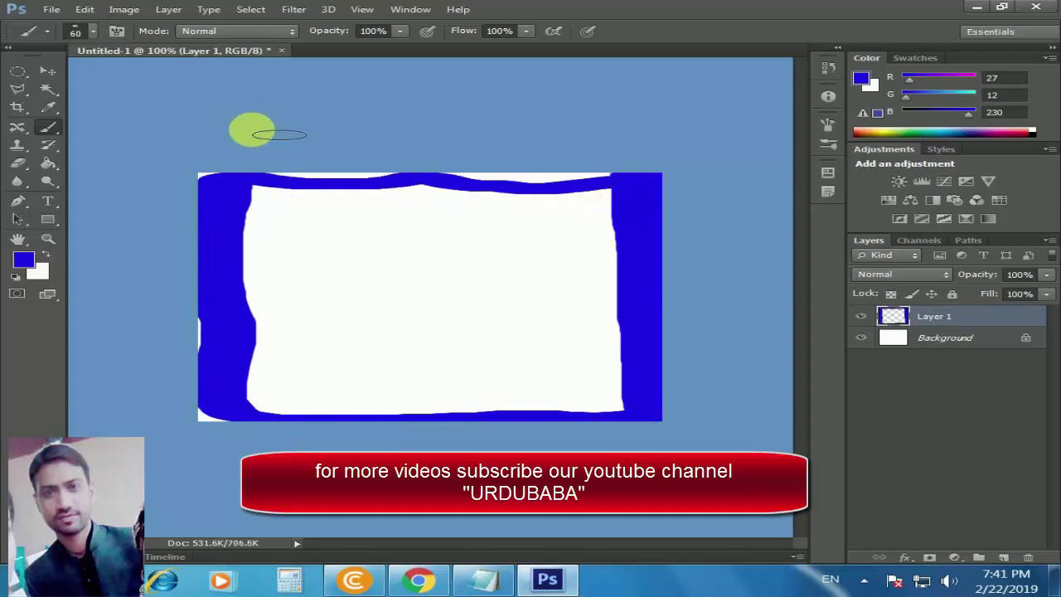
{"action": "left_click", "coordinate": [94, 31]}
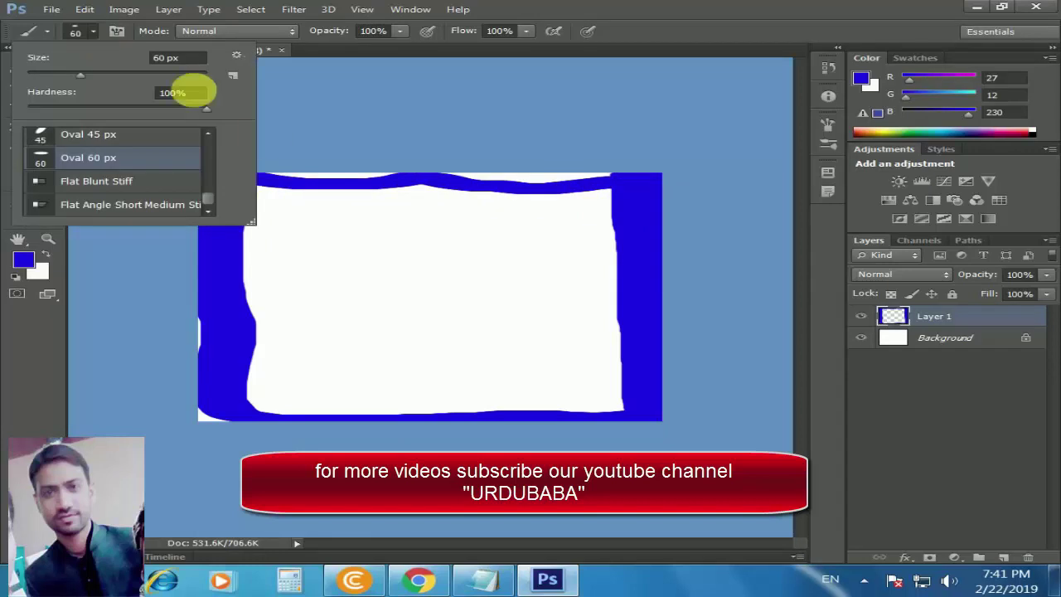
Step: Replace the brushes with the Square Brushes set and delete Layer 1 with its blue painting
{"action": "right_click", "coordinate": [554, 218]}
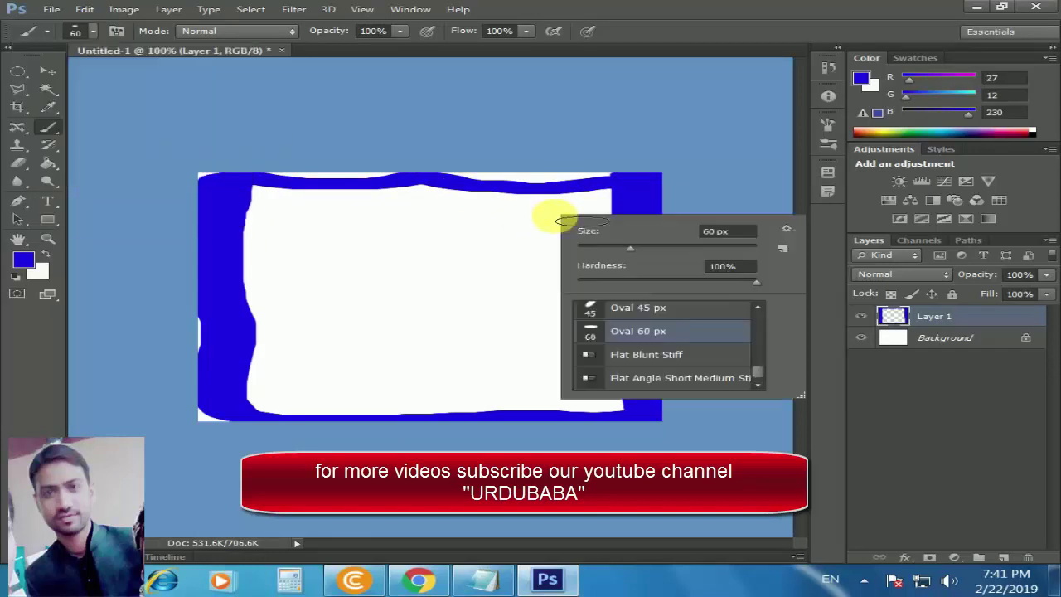
{"action": "left_click", "coordinate": [786, 229]}
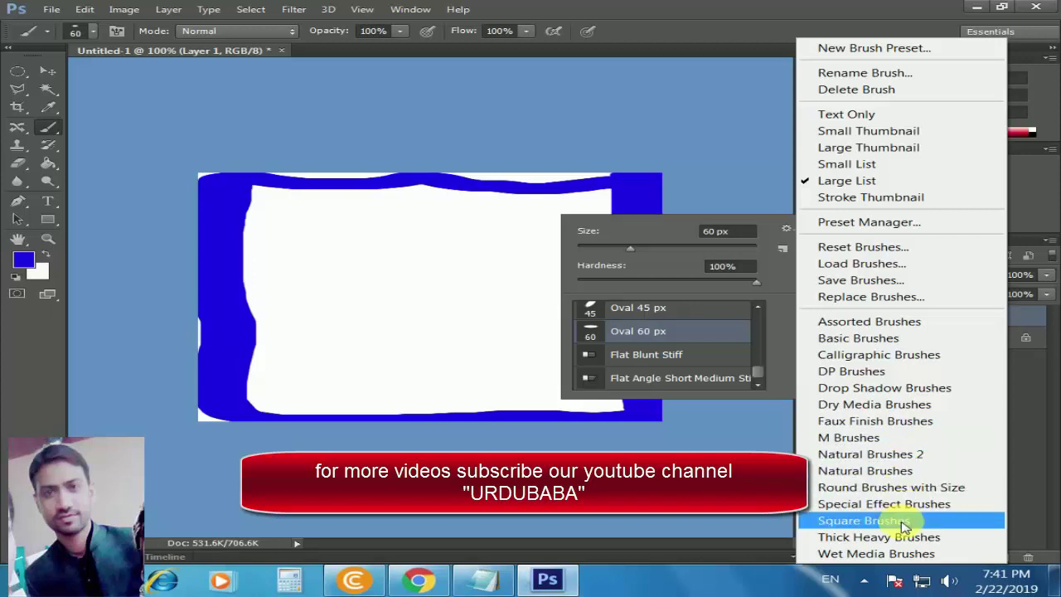
{"action": "left_click", "coordinate": [904, 521]}
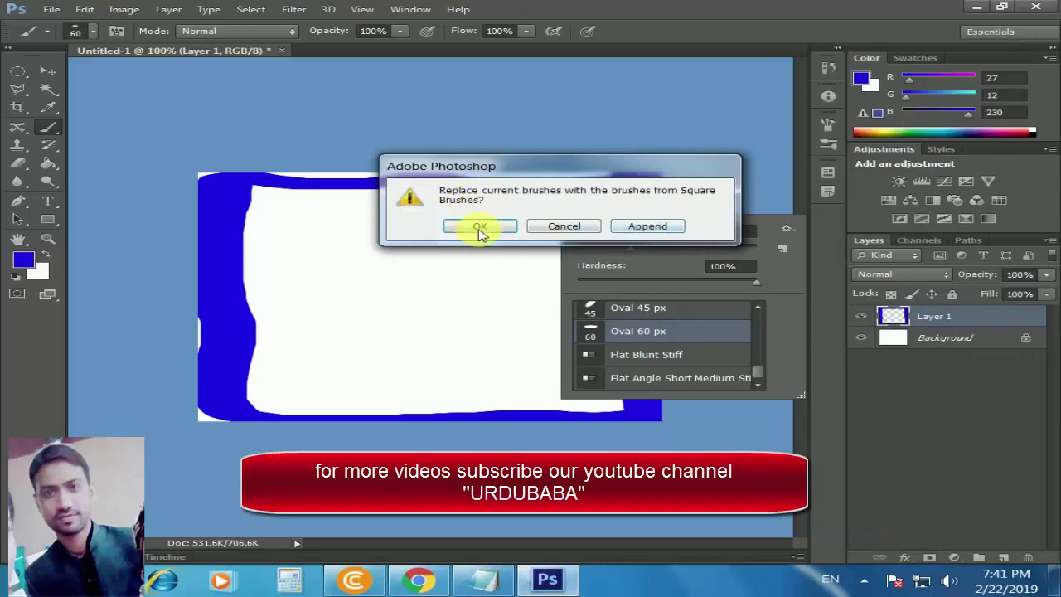
{"action": "left_click", "coordinate": [480, 228]}
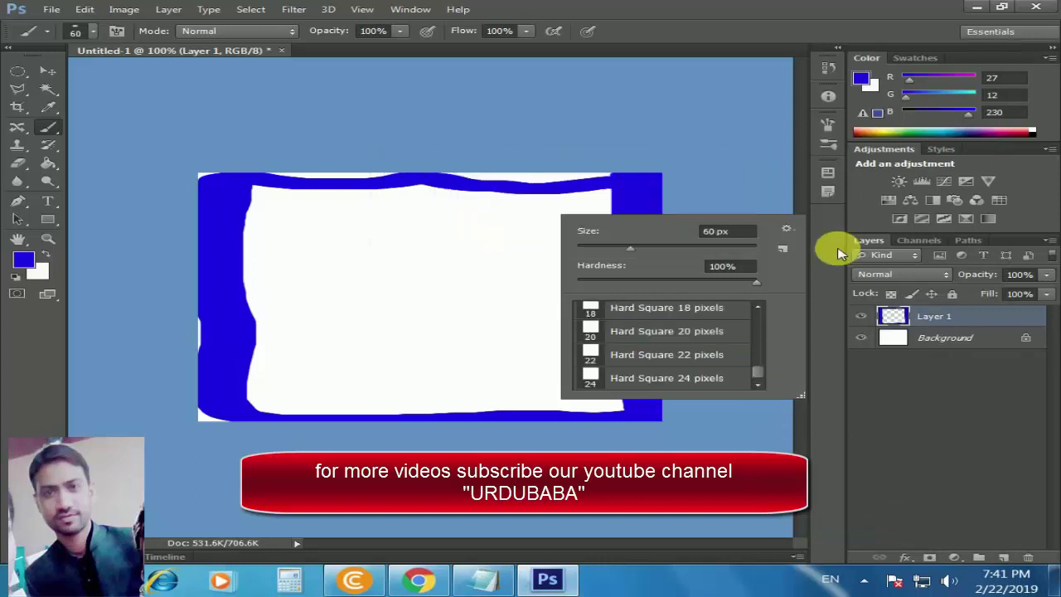
{"action": "left_click", "coordinate": [1039, 562]}
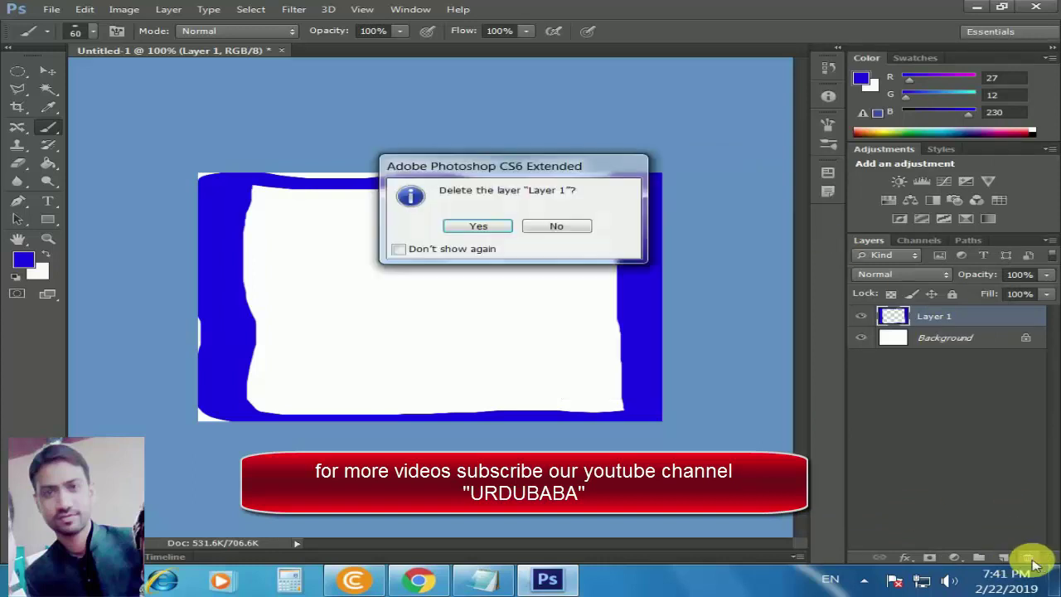
{"action": "left_click", "coordinate": [478, 226]}
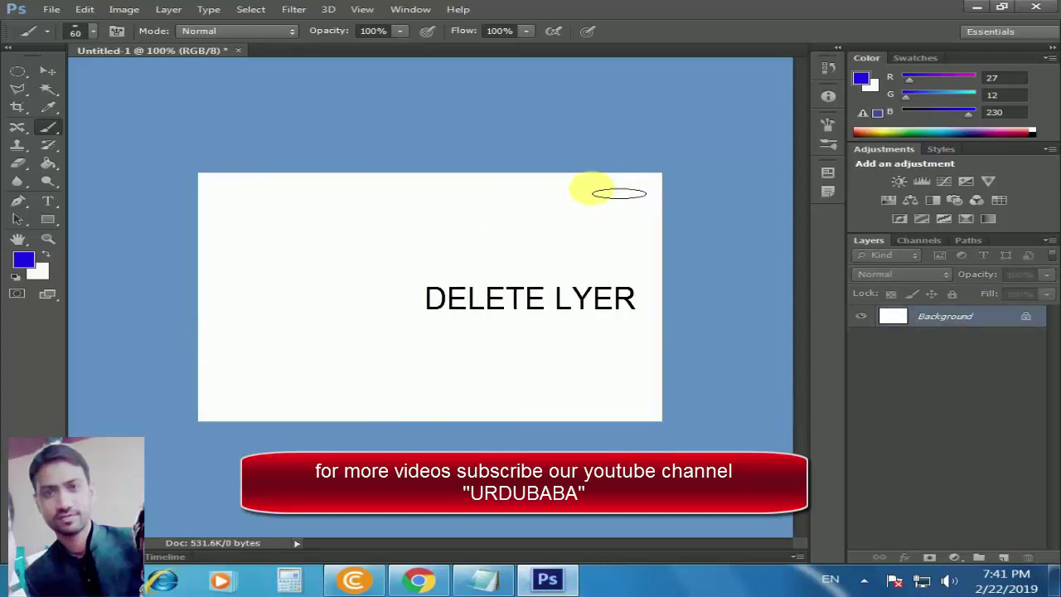
Step: Select the Crosshatch 3 (15 px) brush and stamp a test mark near the canvas top-right
{"action": "mouse_move", "coordinate": [633, 179]}
{"action": "left_mouse_down"}
{"action": "mouse_move", "coordinate": [516, 300]}
{"action": "mouse_move", "coordinate": [462, 244]}
{"action": "mouse_move", "coordinate": [479, 233]}
{"action": "left_mouse_up"}
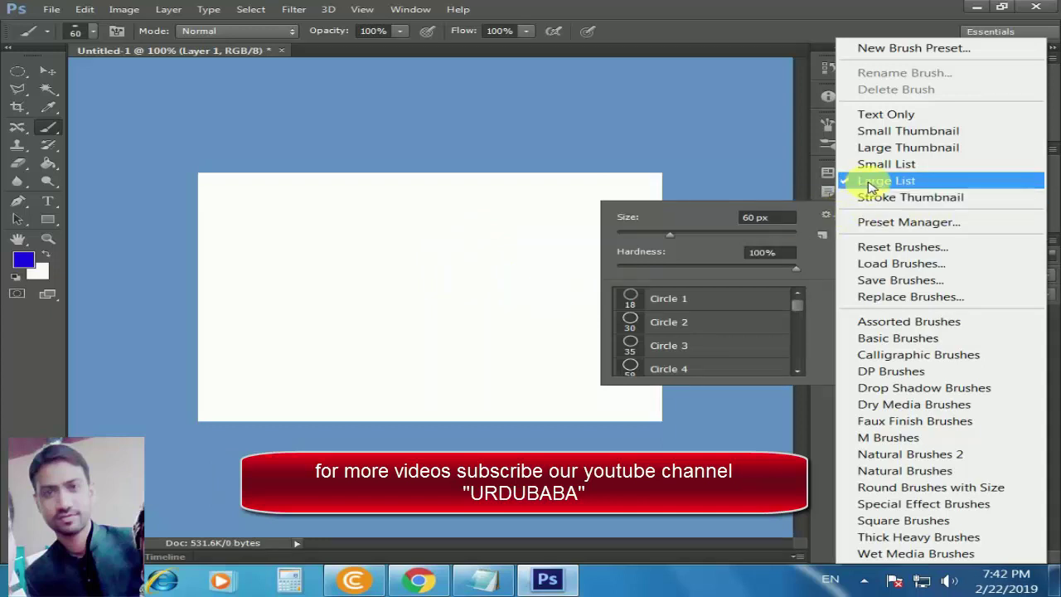
{"action": "left_click", "coordinate": [871, 186]}
{"action": "left_click_drag", "start_coordinate": [799, 301], "coordinate": [800, 314]}
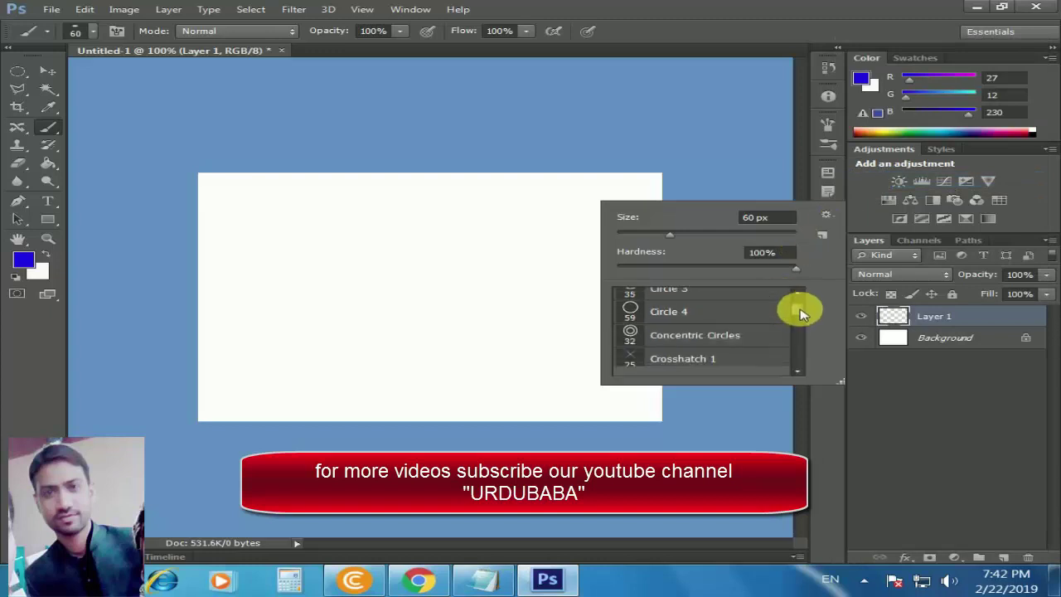
{"action": "left_click", "coordinate": [800, 313]}
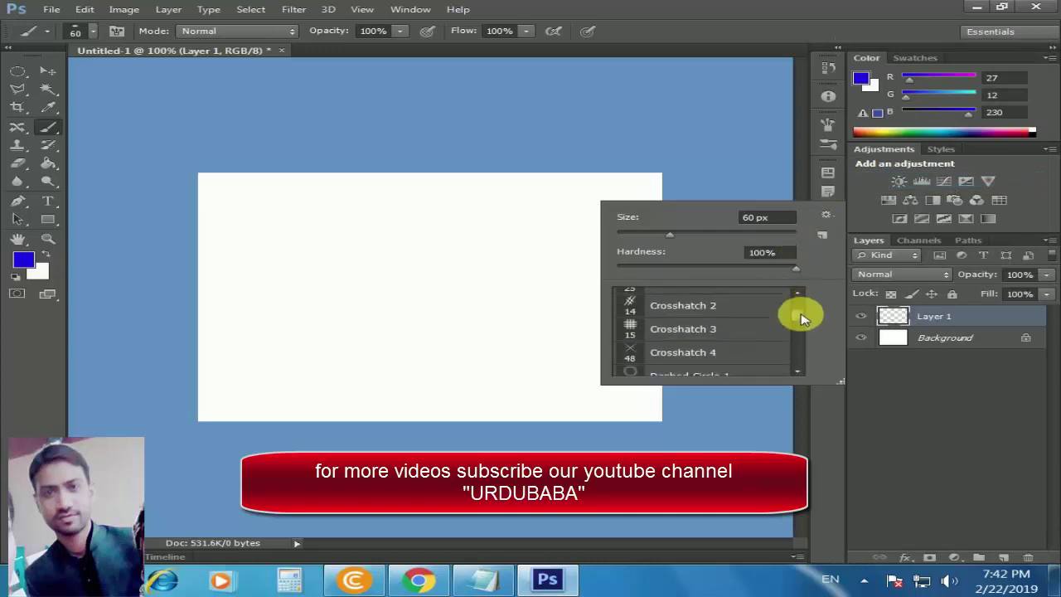
{"action": "left_click", "coordinate": [665, 330]}
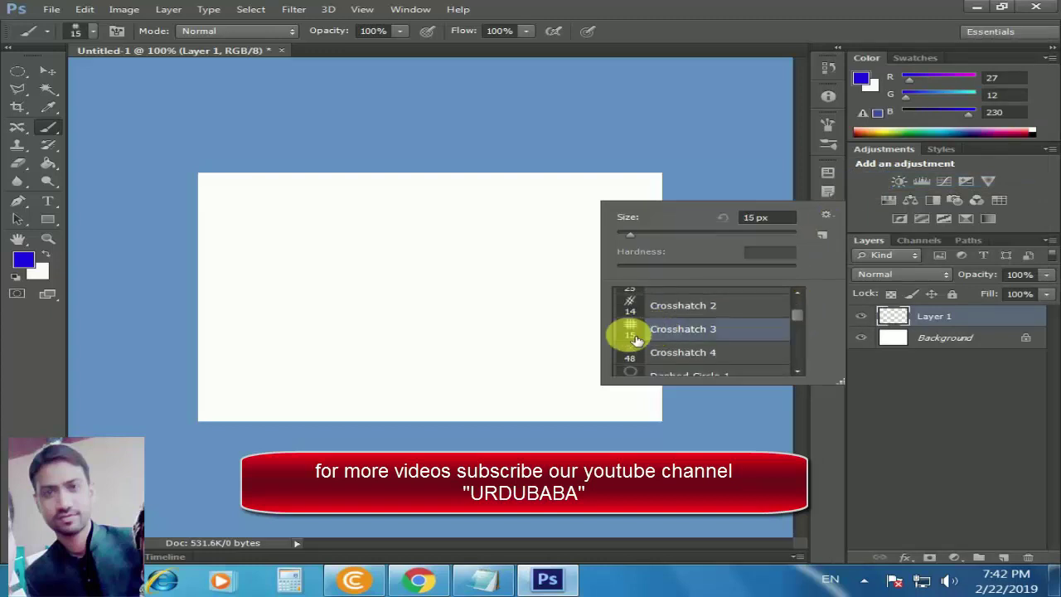
{"action": "left_click", "coordinate": [654, 179]}
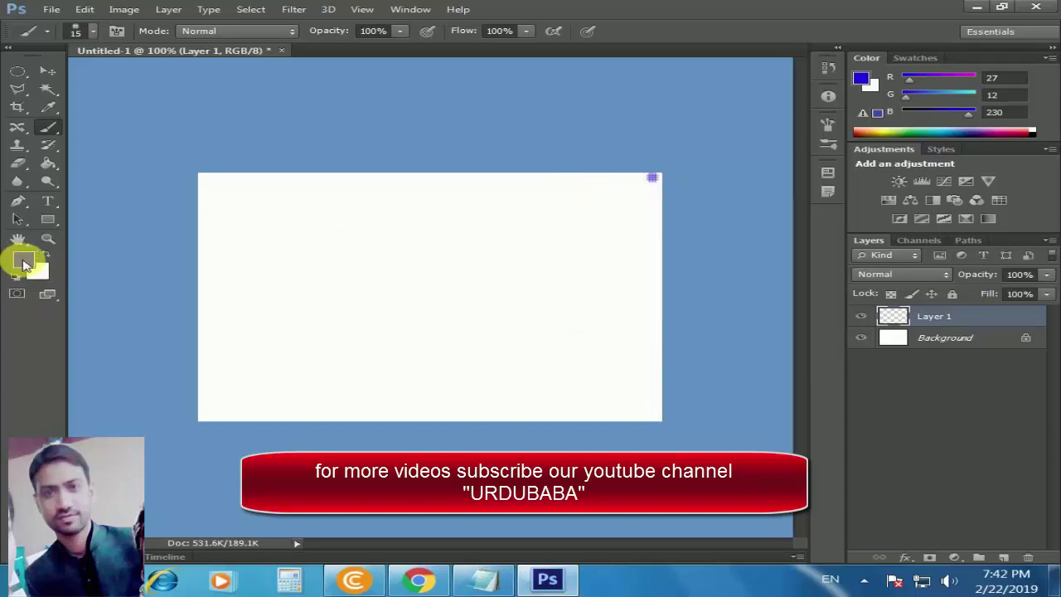
Step: Set the foreground colour to red fc0427
{"action": "left_click", "coordinate": [24, 260]}
{"action": "left_click", "coordinate": [328, 148]}
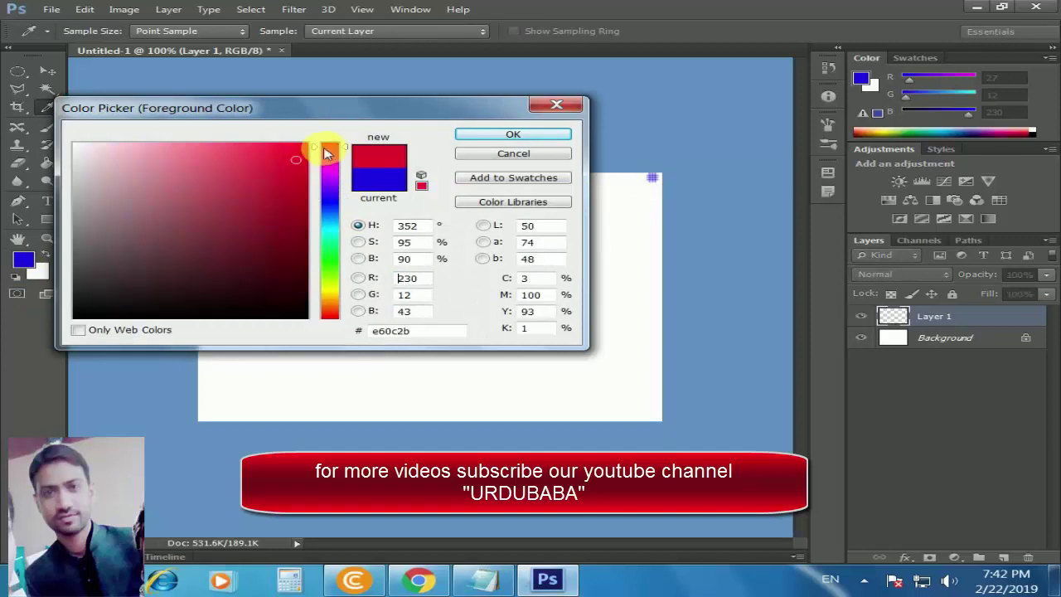
{"action": "left_click", "coordinate": [305, 146]}
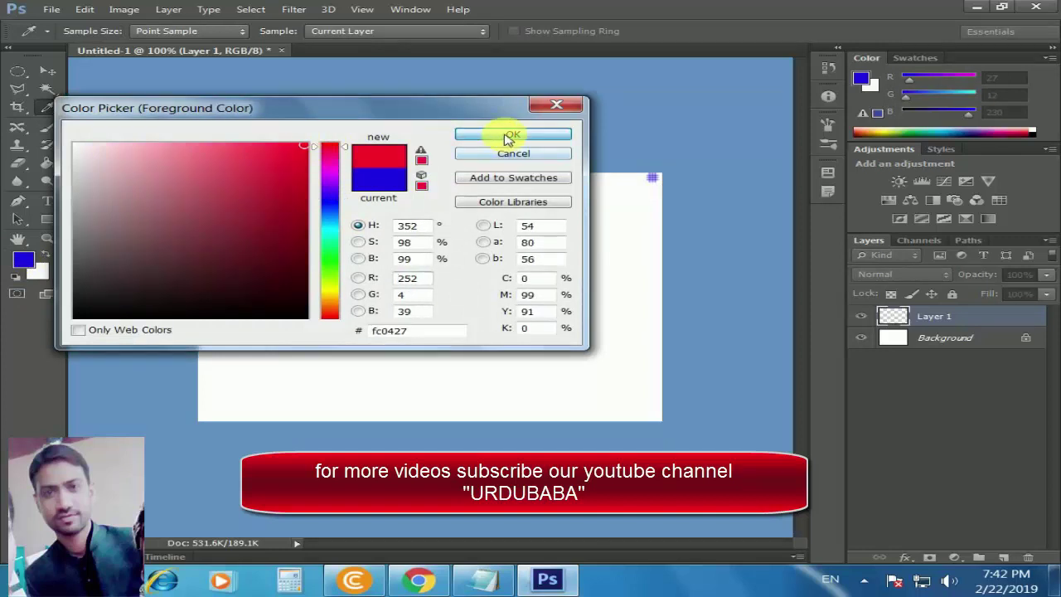
{"action": "left_click", "coordinate": [509, 135]}
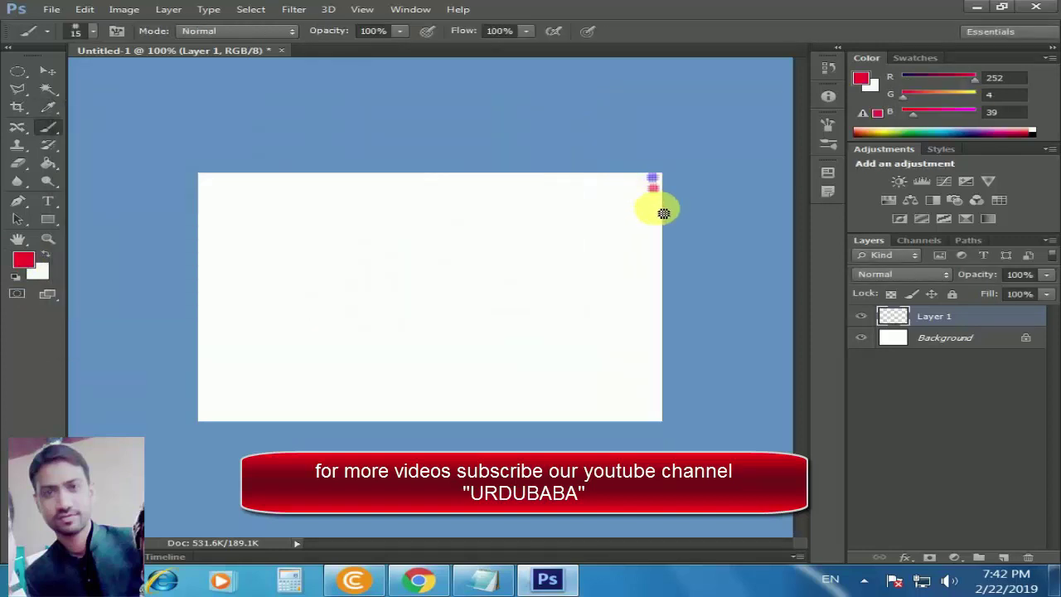
Step: Change the foreground colour to near-black 090909
{"action": "left_click", "coordinate": [23, 261]}
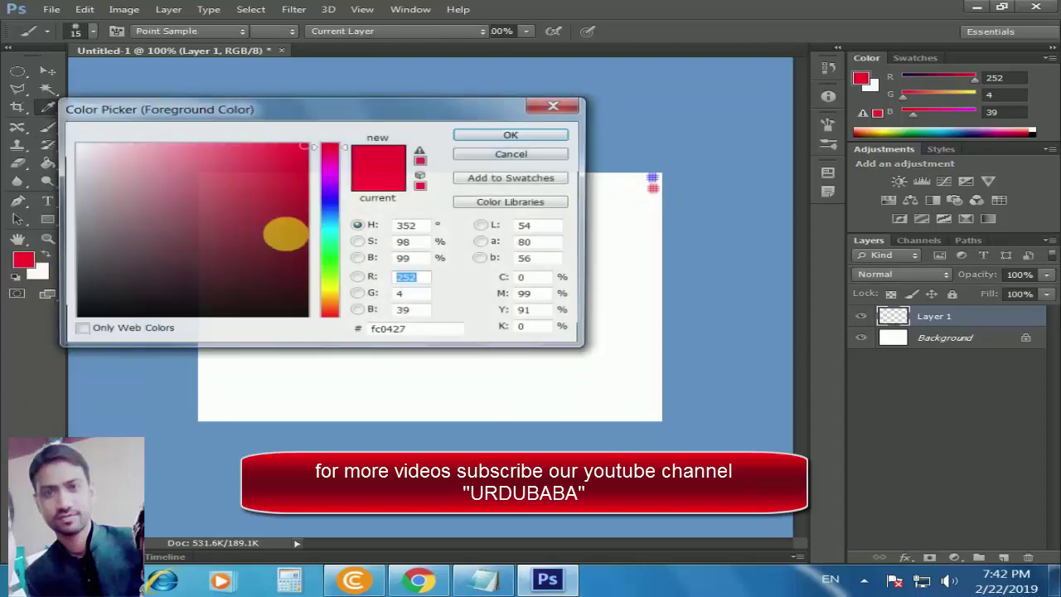
{"action": "left_click", "coordinate": [329, 206]}
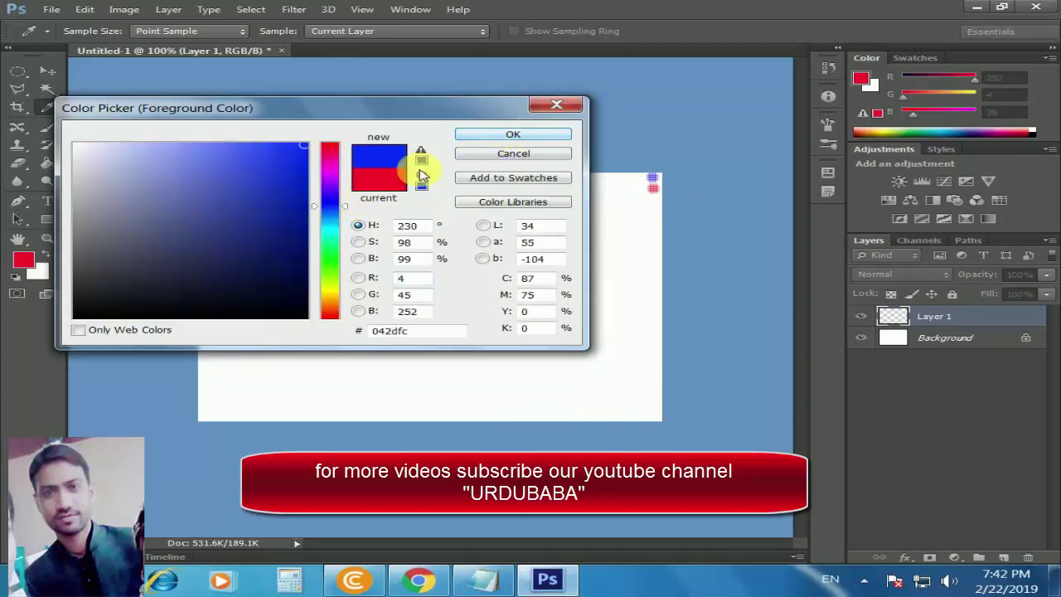
{"action": "left_click", "coordinate": [77, 313]}
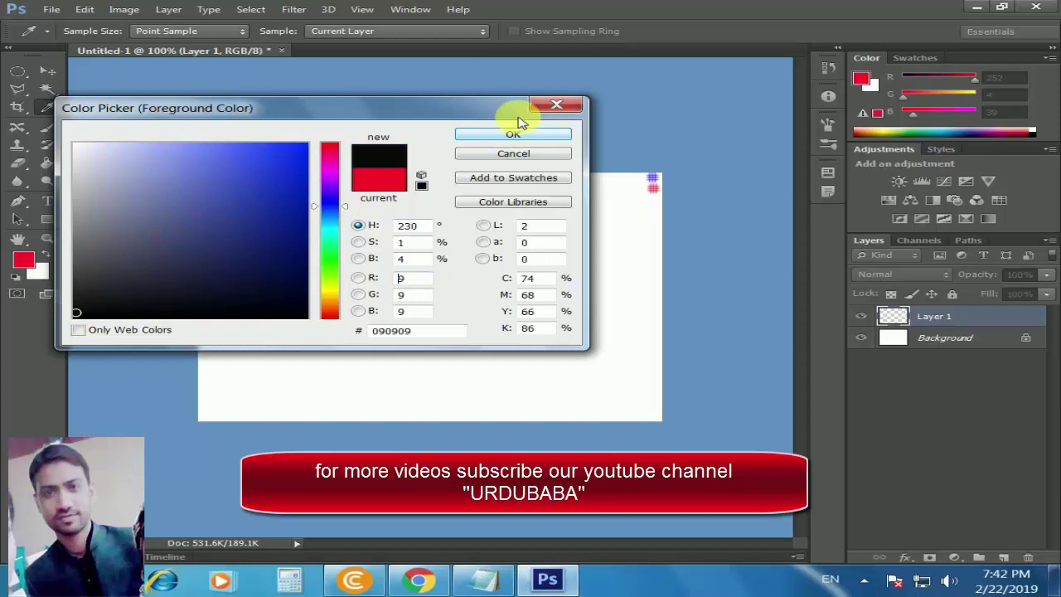
{"action": "left_click", "coordinate": [512, 136]}
Step: Paint two tall black crosshatch columns on the right at 70 px, then add Layer 2
{"action": "key", "text": "b"}
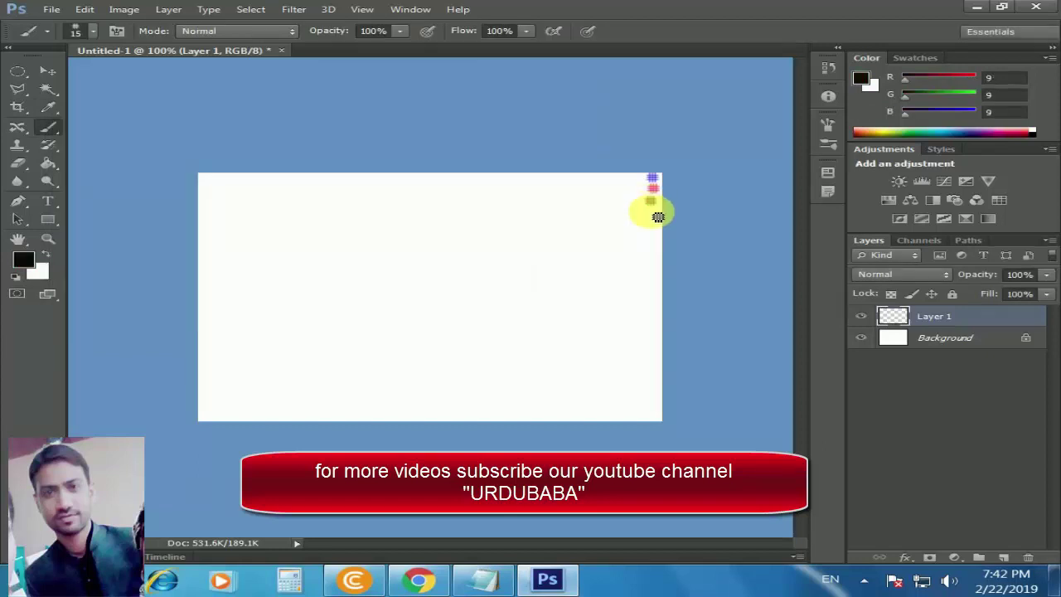
{"action": "left_click_drag", "start_coordinate": [658, 217], "coordinate": [661, 247]}
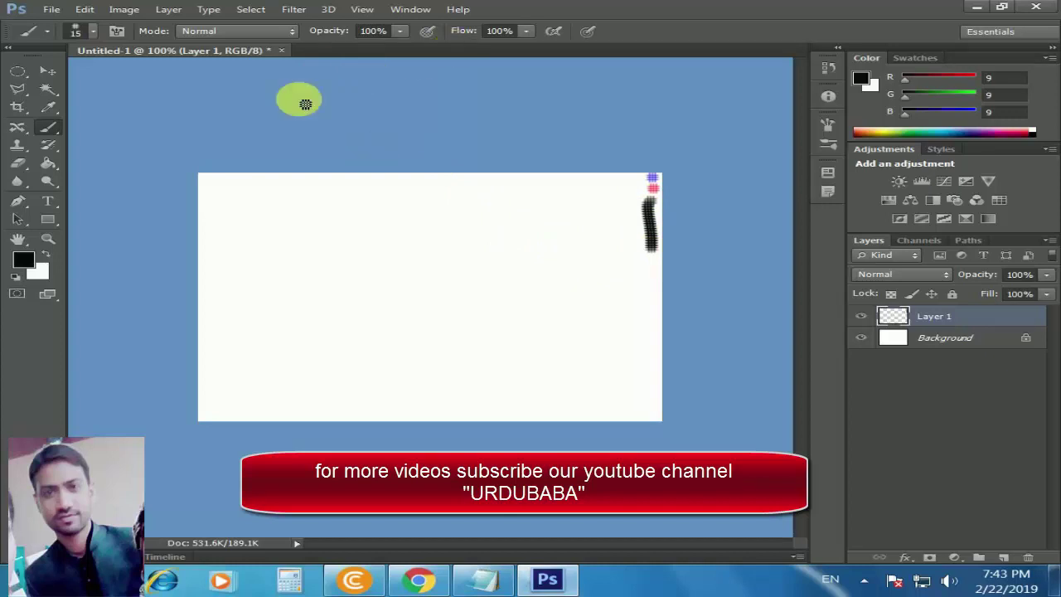
{"action": "left_click", "coordinate": [95, 31]}
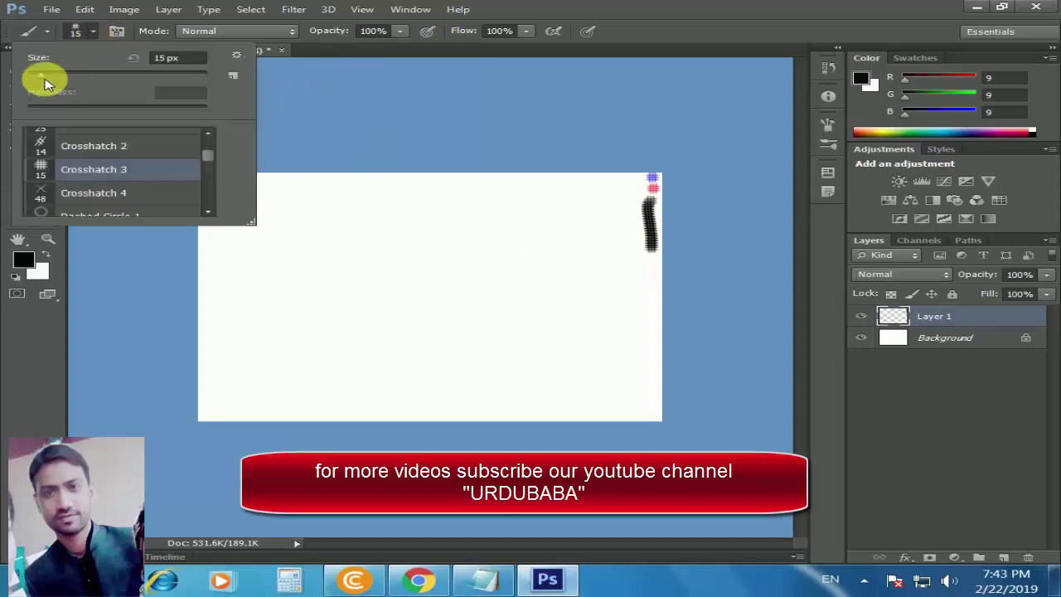
{"action": "left_click_drag", "start_coordinate": [40, 73], "coordinate": [90, 73]}
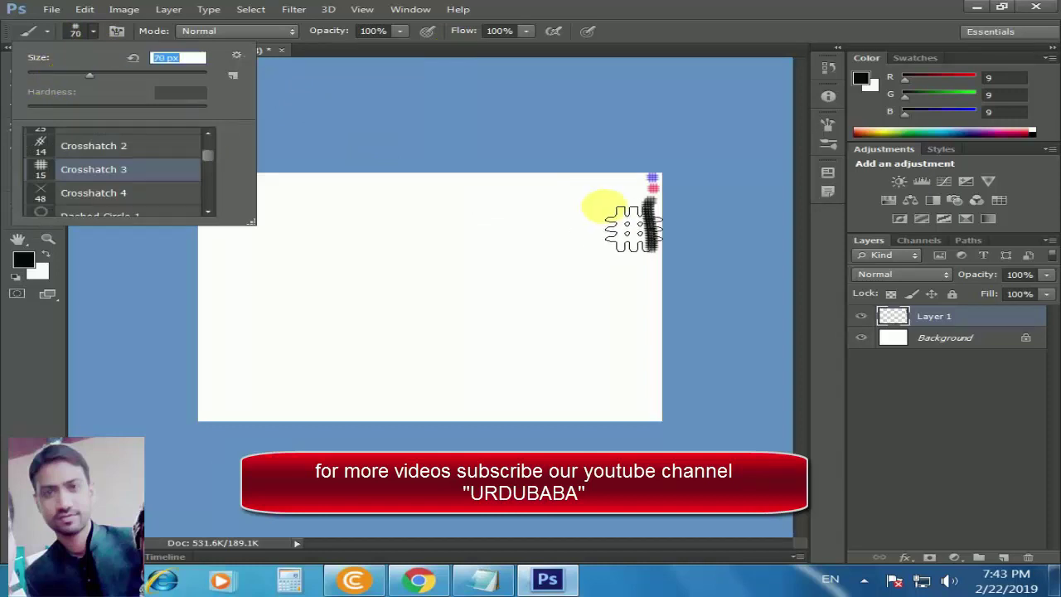
{"action": "left_click_drag", "start_coordinate": [608, 199], "coordinate": [609, 359]}
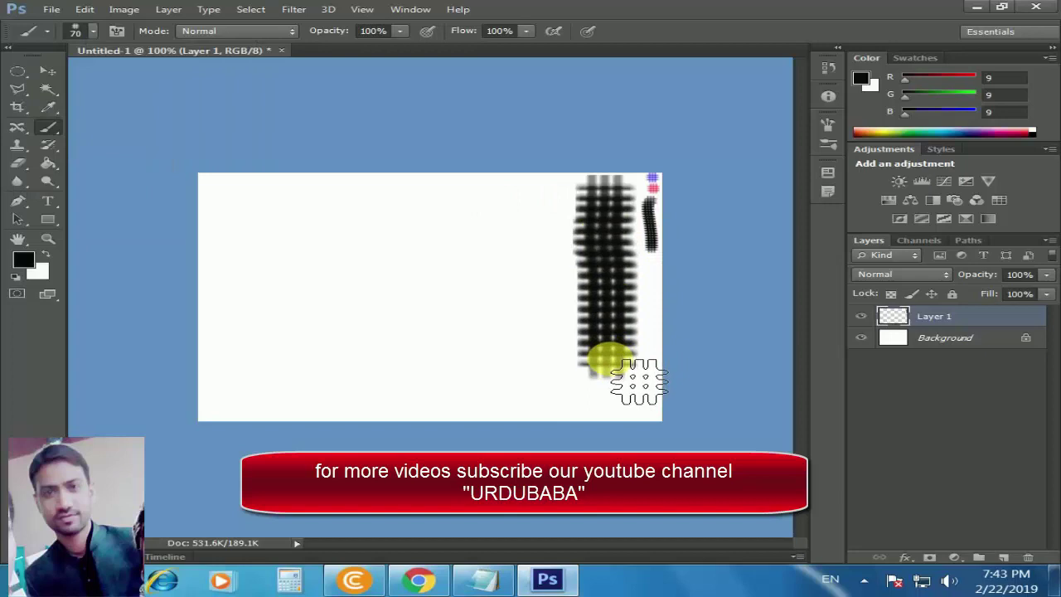
{"action": "mouse_move", "coordinate": [561, 202]}
{"action": "left_mouse_down"}
{"action": "mouse_move", "coordinate": [531, 206]}
{"action": "mouse_move", "coordinate": [520, 336]}
{"action": "left_mouse_up"}
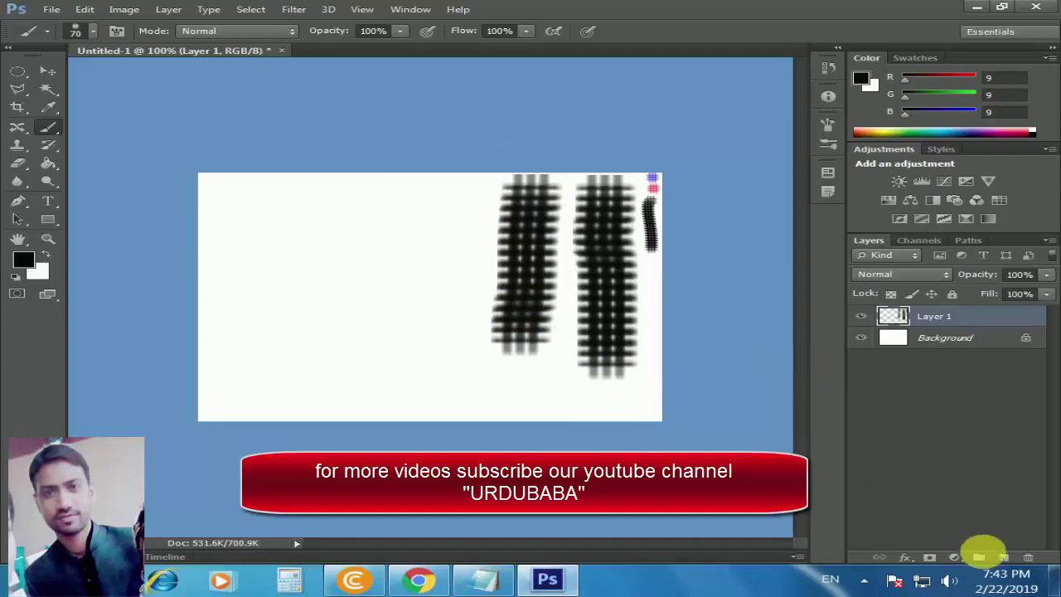
{"action": "left_click", "coordinate": [1005, 558]}
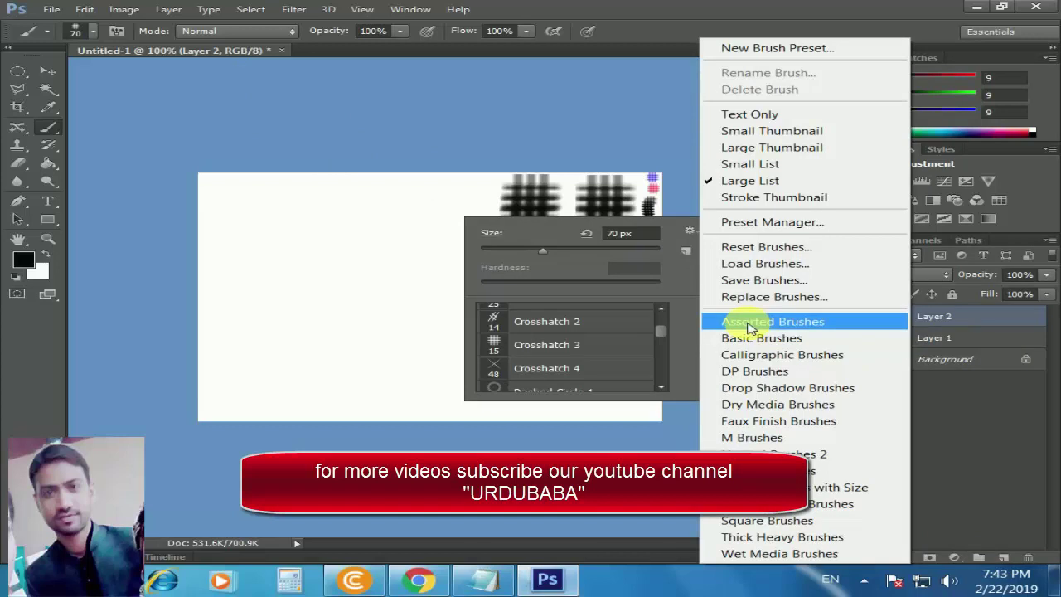
Step: Load the Assorted Brushes set, then delete Layer 2 and Layer 1
{"action": "left_click", "coordinate": [749, 325]}
{"action": "left_click", "coordinate": [484, 229]}
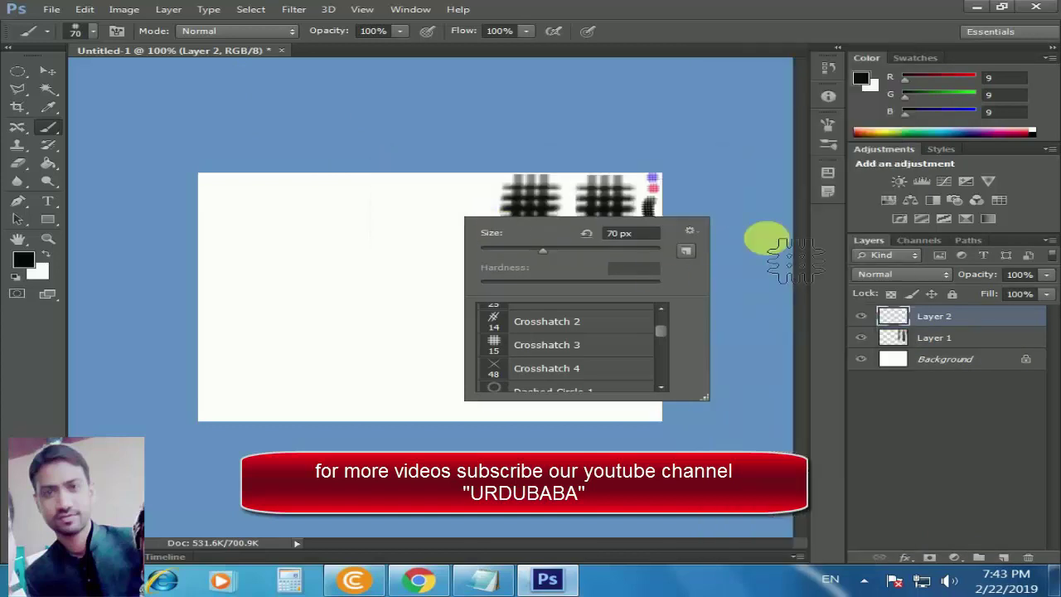
{"action": "left_click", "coordinate": [1031, 561]}
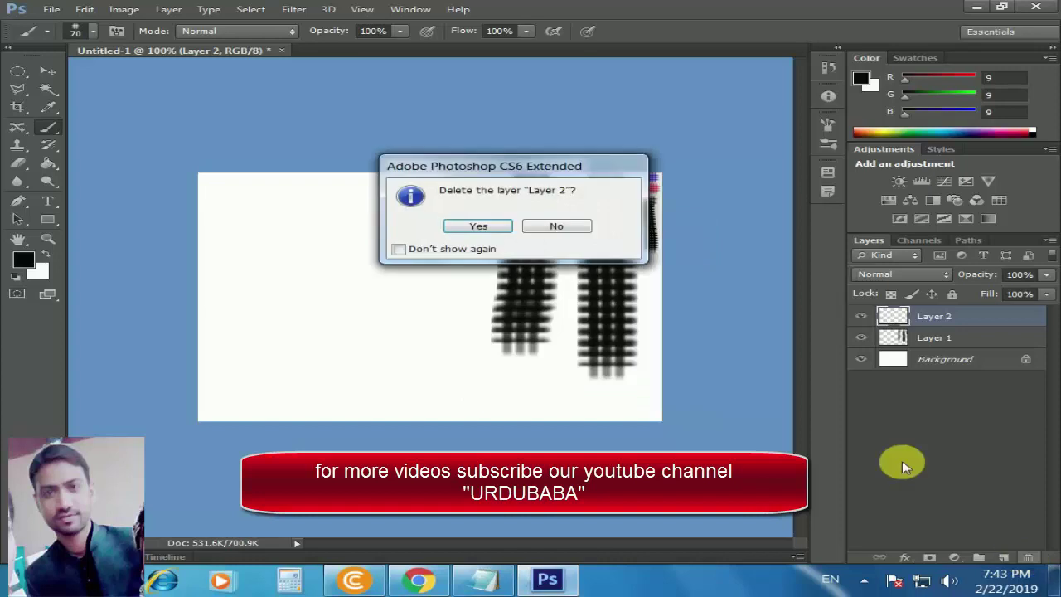
{"action": "left_click", "coordinate": [478, 227]}
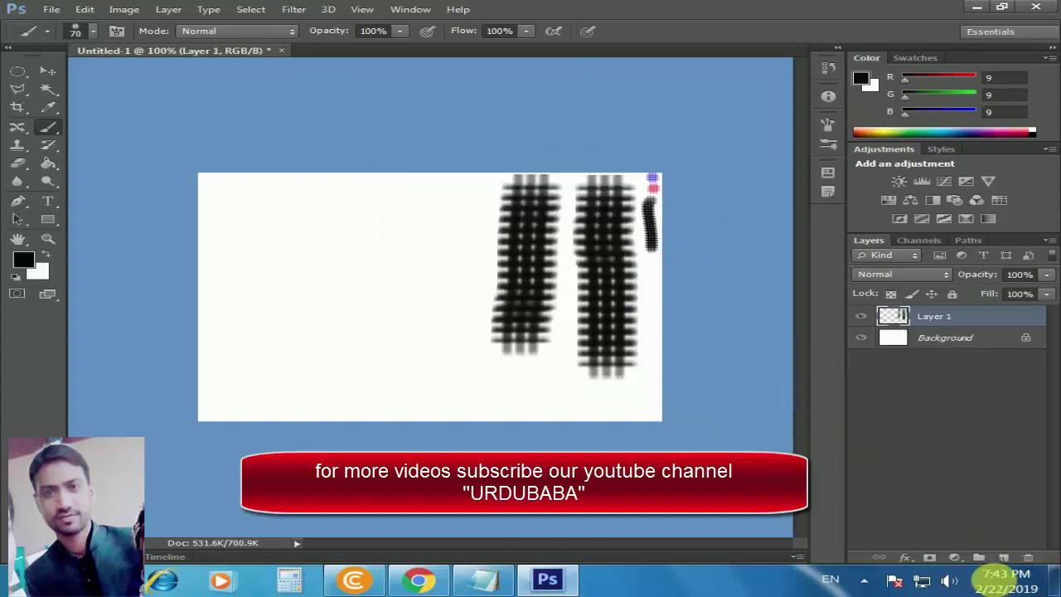
{"action": "left_click", "coordinate": [1028, 557]}
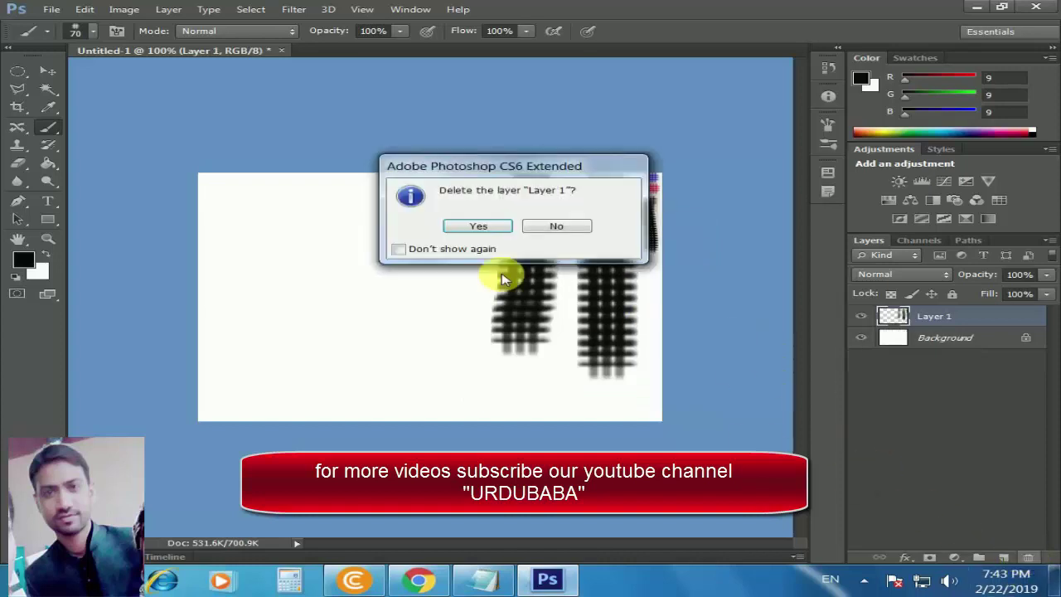
{"action": "left_click", "coordinate": [477, 227]}
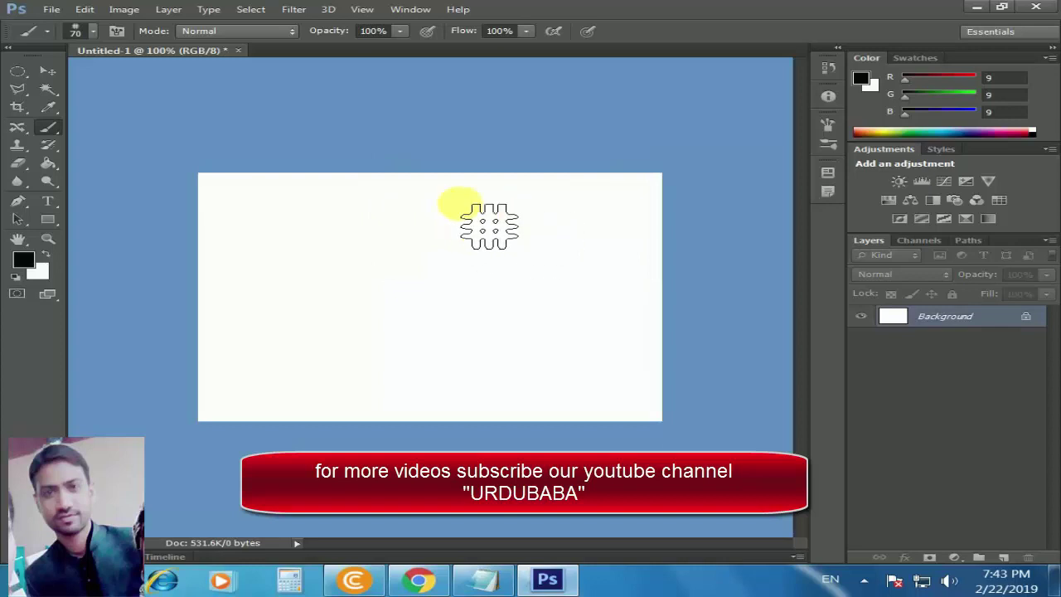
Step: Pick the 20 px Snowflake tip from the Assorted brushes in the Brush Preset picker
{"action": "right_click", "coordinate": [590, 200]}
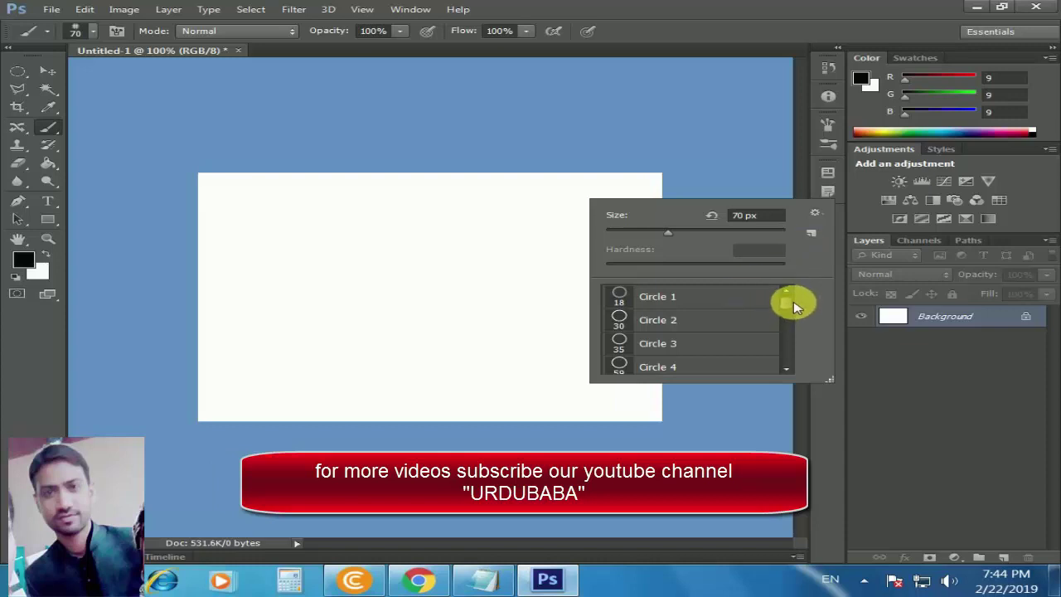
{"action": "left_click_drag", "start_coordinate": [792, 307], "coordinate": [791, 316]}
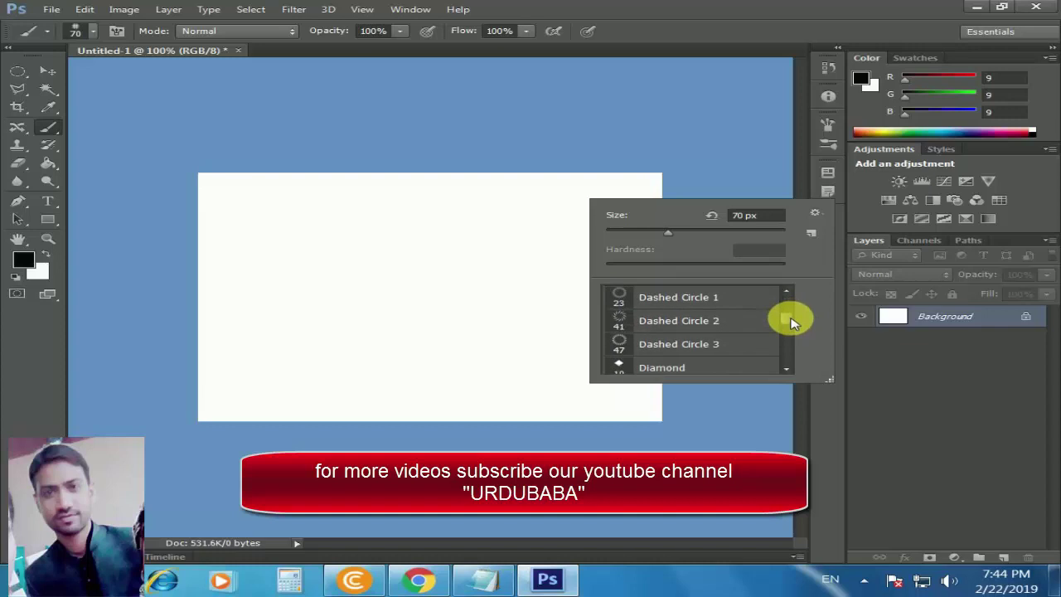
{"action": "left_click_drag", "start_coordinate": [791, 315], "coordinate": [799, 337]}
{"action": "left_click", "coordinate": [667, 334]}
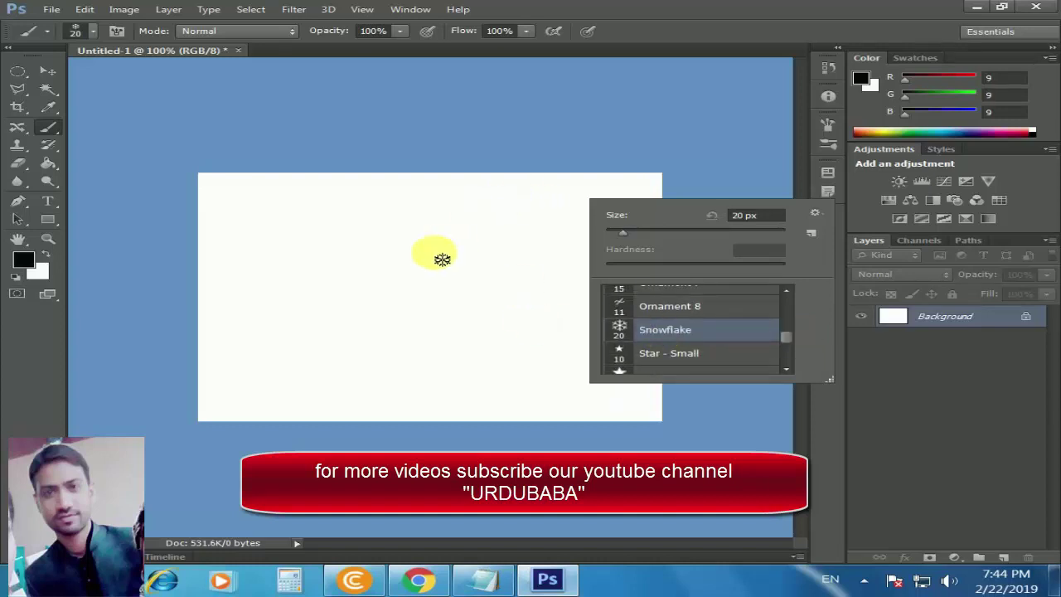
Step: Enlarge the Snowflake brush to 61 px and stamp a snowflake near the canvas centre
{"action": "left_click", "coordinate": [40, 31]}
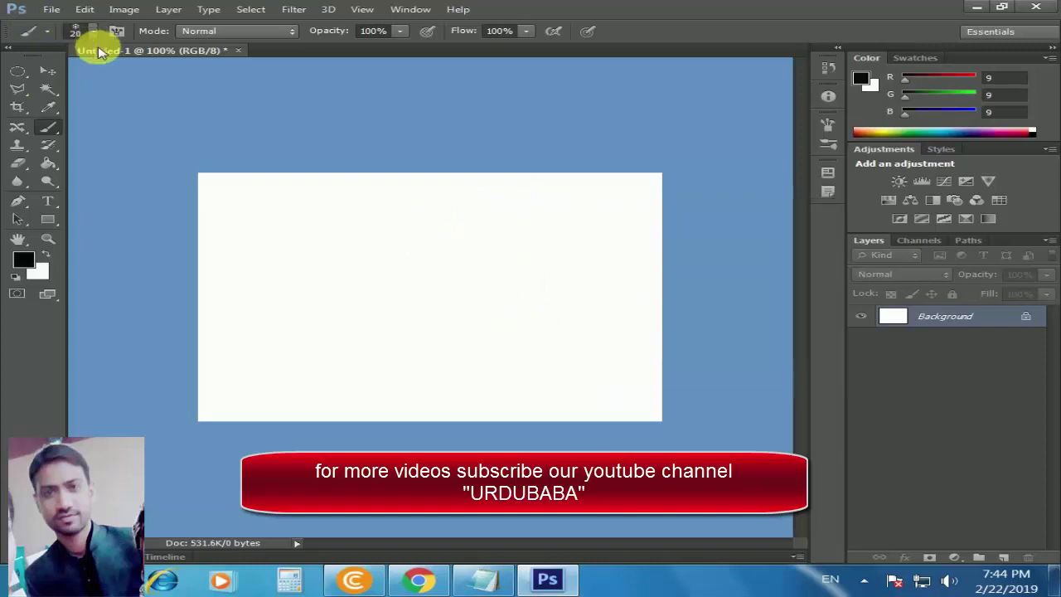
{"action": "left_click", "coordinate": [93, 34]}
{"action": "left_click_drag", "start_coordinate": [42, 71], "coordinate": [56, 78]}
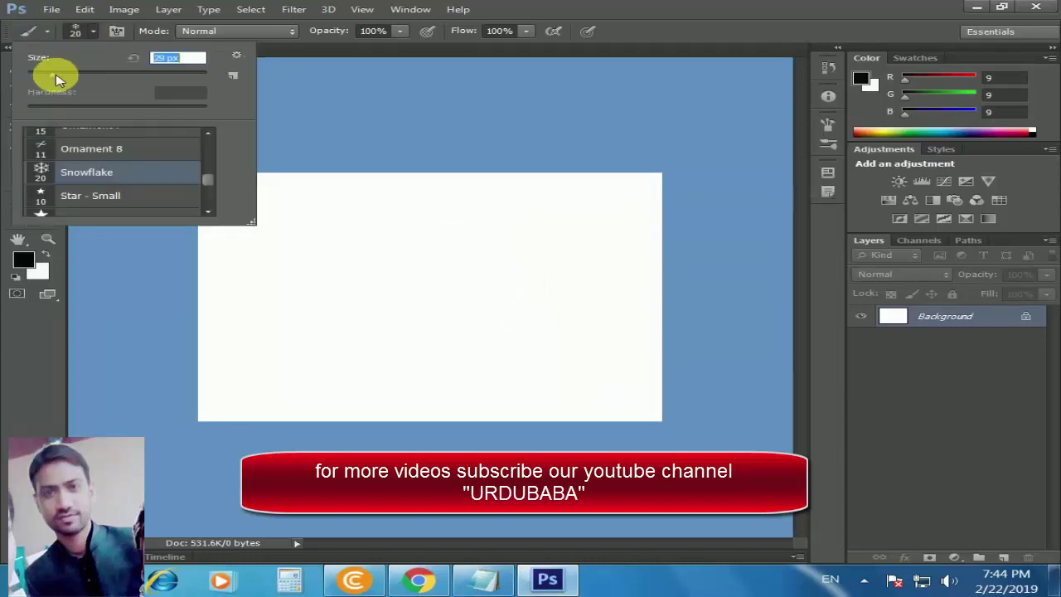
{"action": "left_click", "coordinate": [425, 280]}
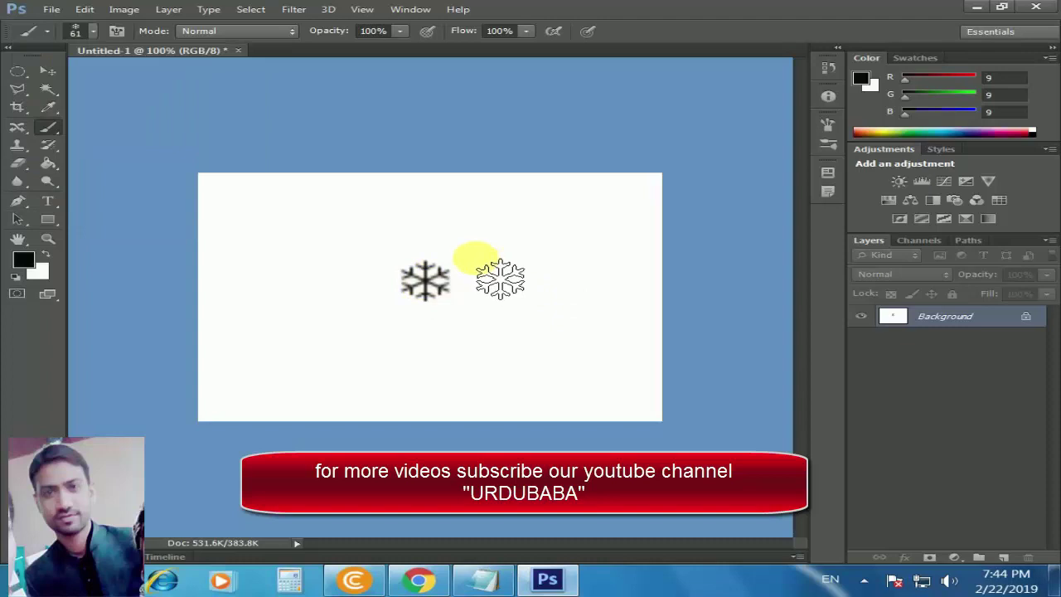
Step: Set the foreground to near-black (2,2,2) and stamp a second snowflake up and right
{"action": "left_click", "coordinate": [24, 260]}
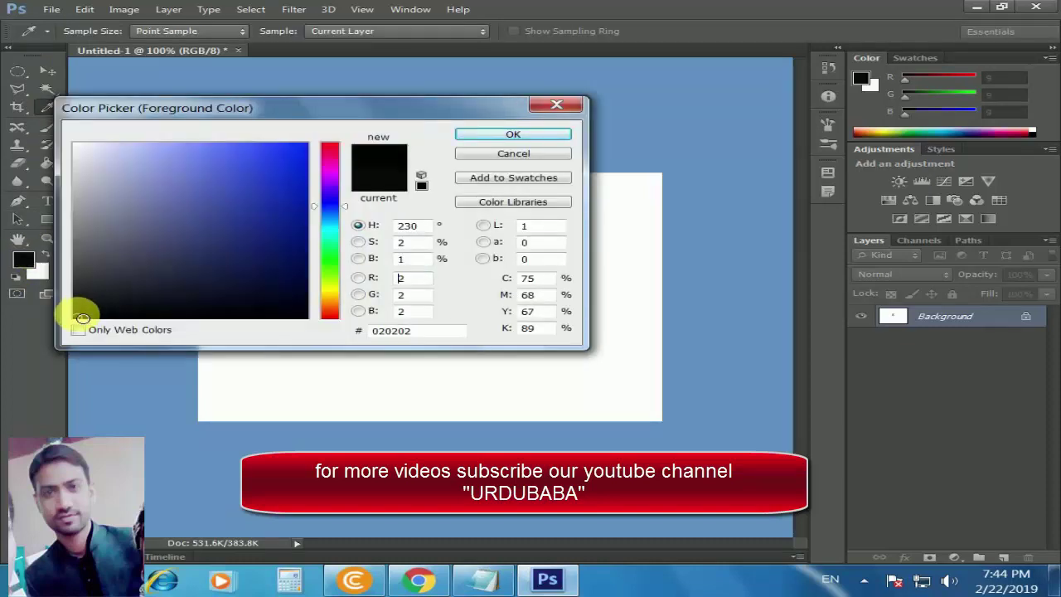
{"action": "left_click", "coordinate": [511, 139]}
{"action": "key", "text": "b"}
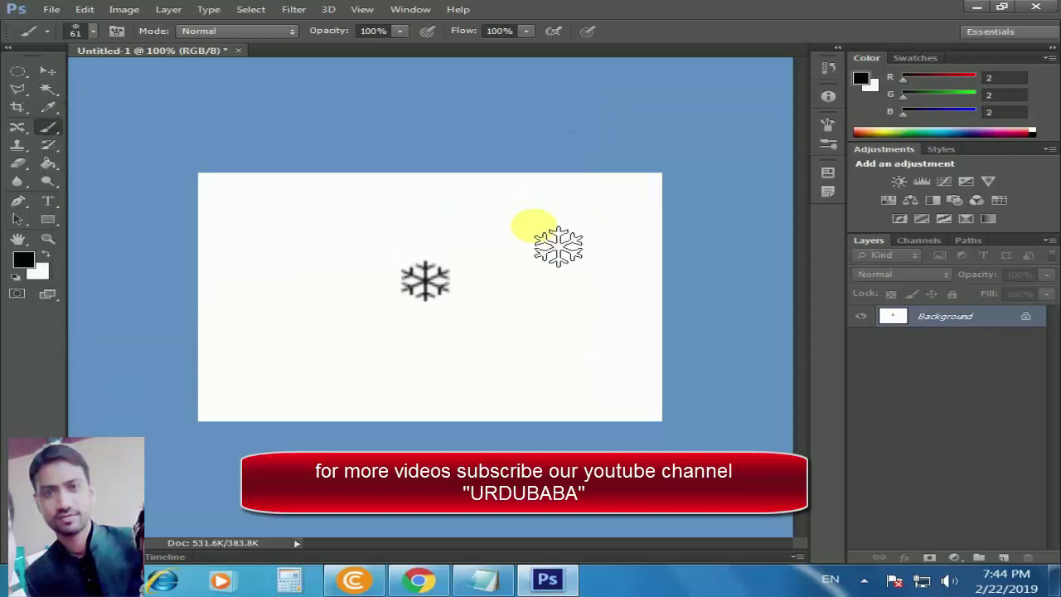
{"action": "left_click", "coordinate": [521, 224]}
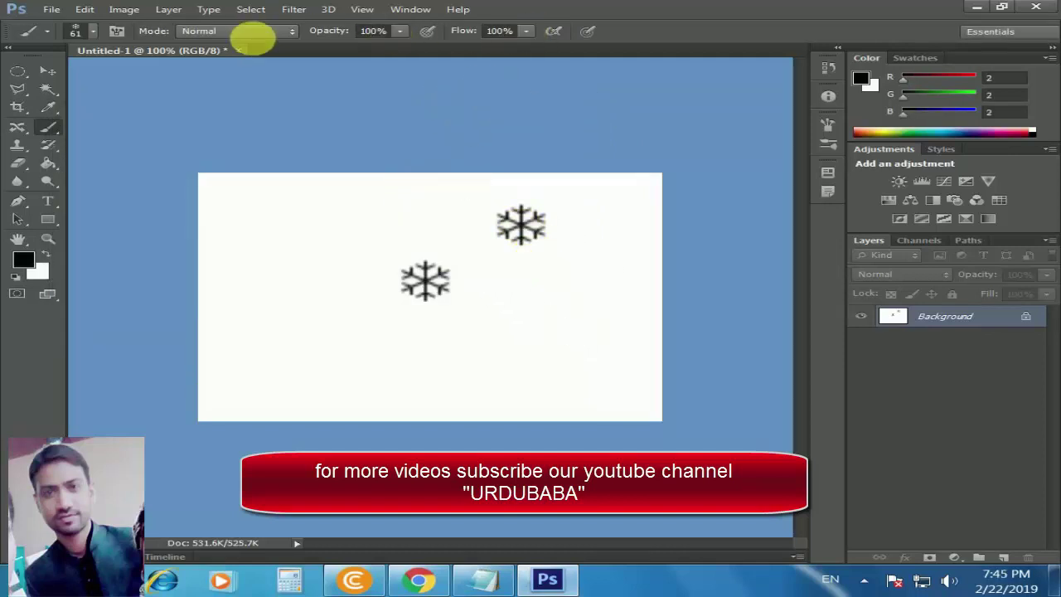
{"action": "left_click", "coordinate": [277, 33]}
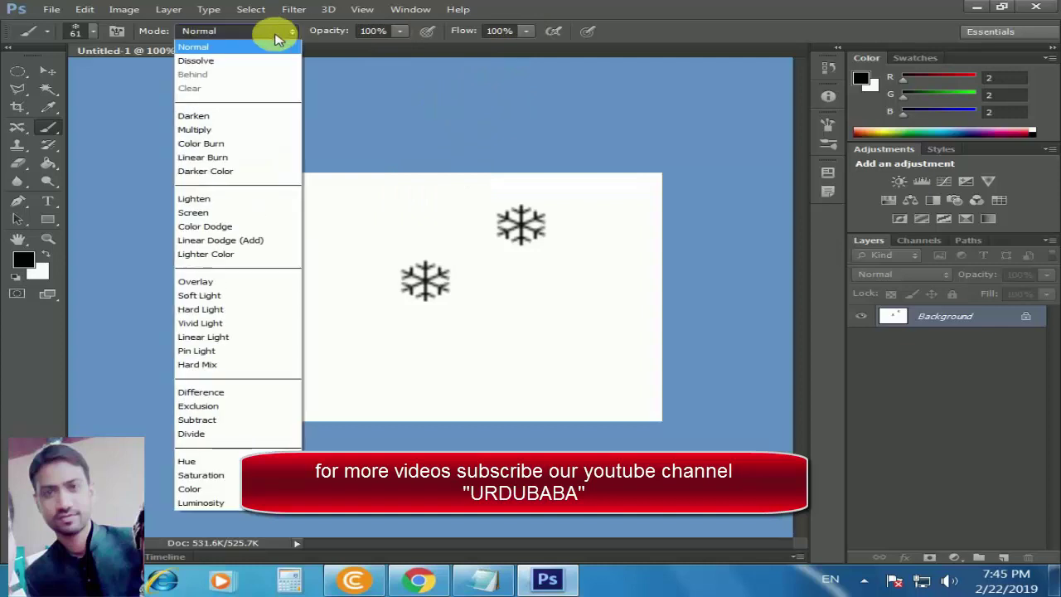
Step: Set the brush mode to Darken and stamp another snowflake on the canvas
{"action": "left_click", "coordinate": [193, 115]}
{"action": "left_click", "coordinate": [307, 232]}
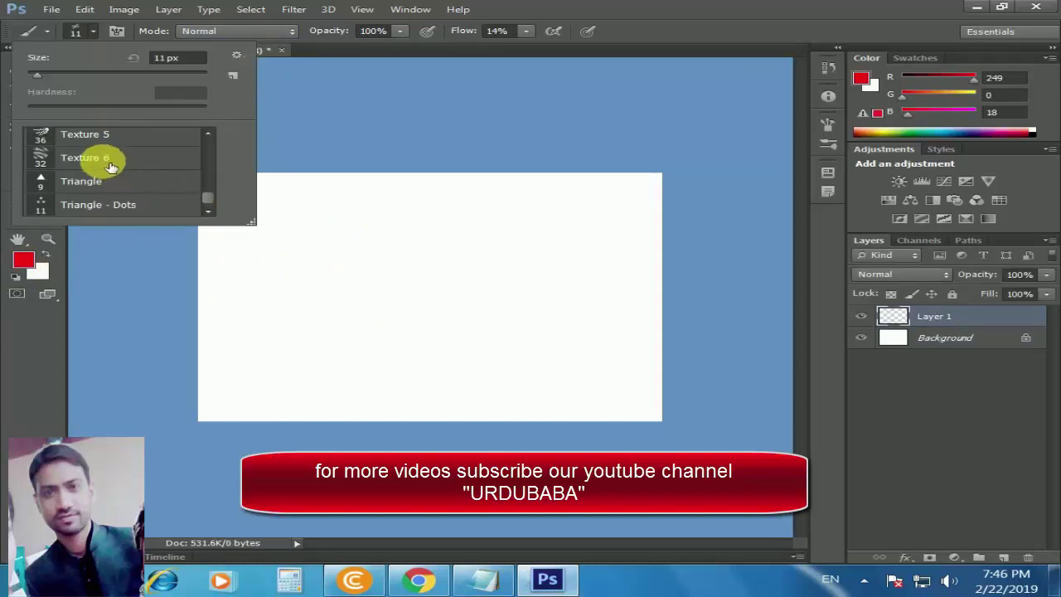
{"action": "scroll", "coordinate": [206, 197], "scroll_direction": "up", "scroll_amount": 1}
{"action": "scroll", "coordinate": [208, 182], "scroll_direction": "up", "scroll_amount": 3}
{"action": "scroll", "coordinate": [207, 175], "scroll_direction": "up", "scroll_amount": 2}
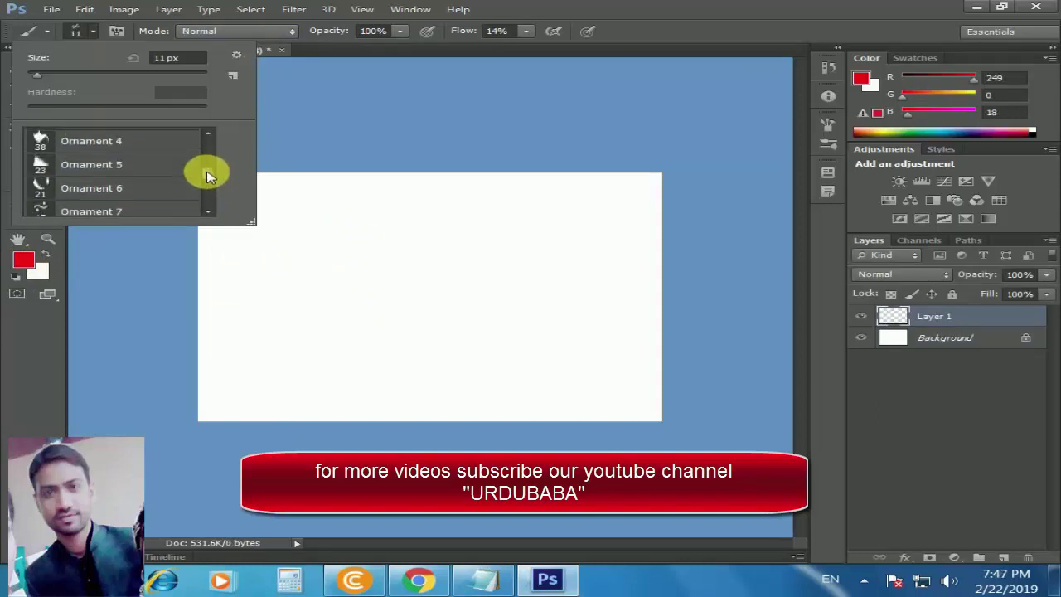
{"action": "scroll", "coordinate": [207, 172], "scroll_direction": "up", "scroll_amount": 2}
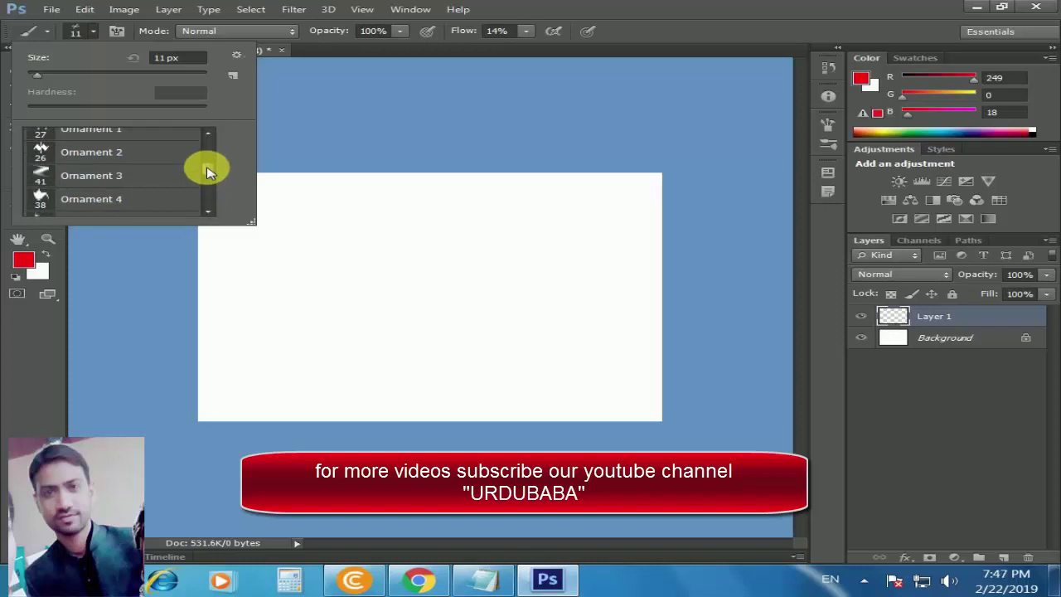
Step: Paint a faint red zigzag across Layer 1 with the Ornament 2 brush at 14% flow
{"action": "left_click", "coordinate": [79, 143]}
{"action": "left_click_drag", "start_coordinate": [475, 212], "coordinate": [502, 232]}
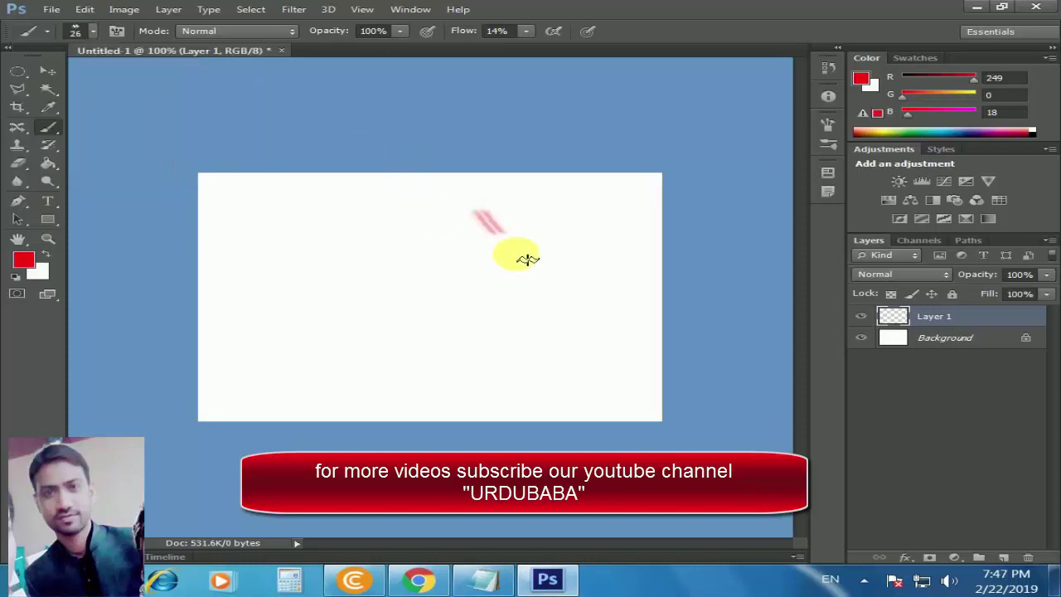
{"action": "mouse_move", "coordinate": [549, 282]}
{"action": "left_mouse_down"}
{"action": "mouse_move", "coordinate": [421, 253]}
{"action": "mouse_move", "coordinate": [462, 310]}
{"action": "mouse_move", "coordinate": [346, 310]}
{"action": "mouse_move", "coordinate": [345, 247]}
{"action": "left_mouse_up"}
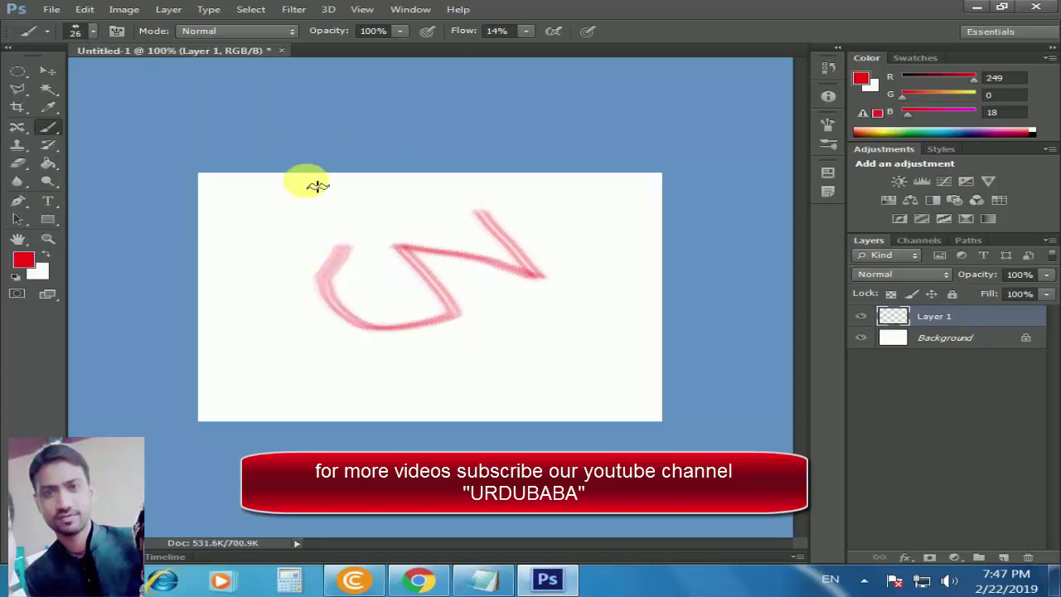
{"action": "left_click", "coordinate": [285, 31]}
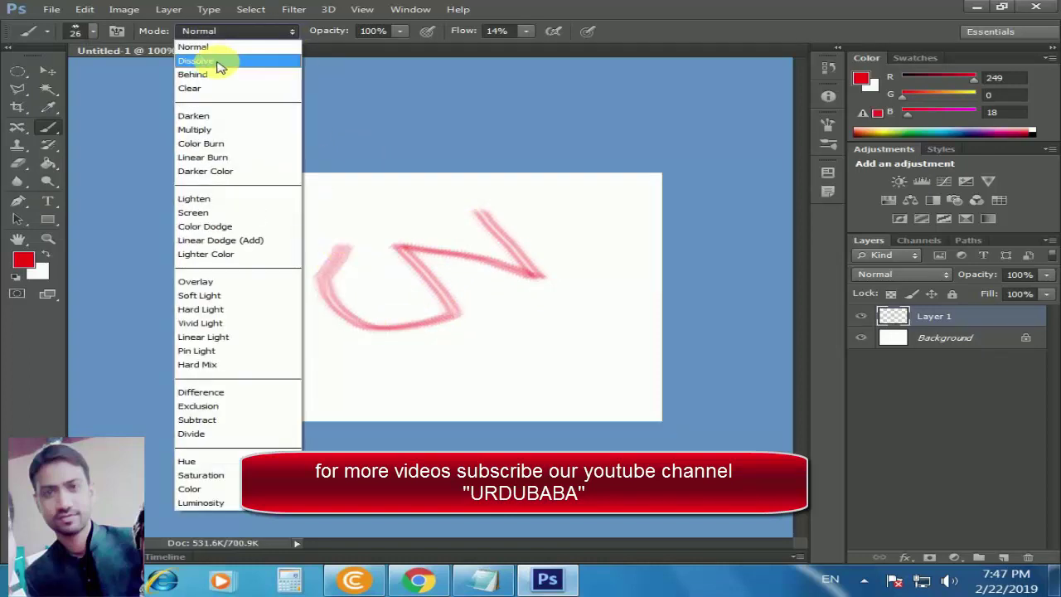
Step: Paint a speckled red Dissolve stroke, then a Darken-mode stroke down from the top
{"action": "left_click", "coordinate": [219, 67]}
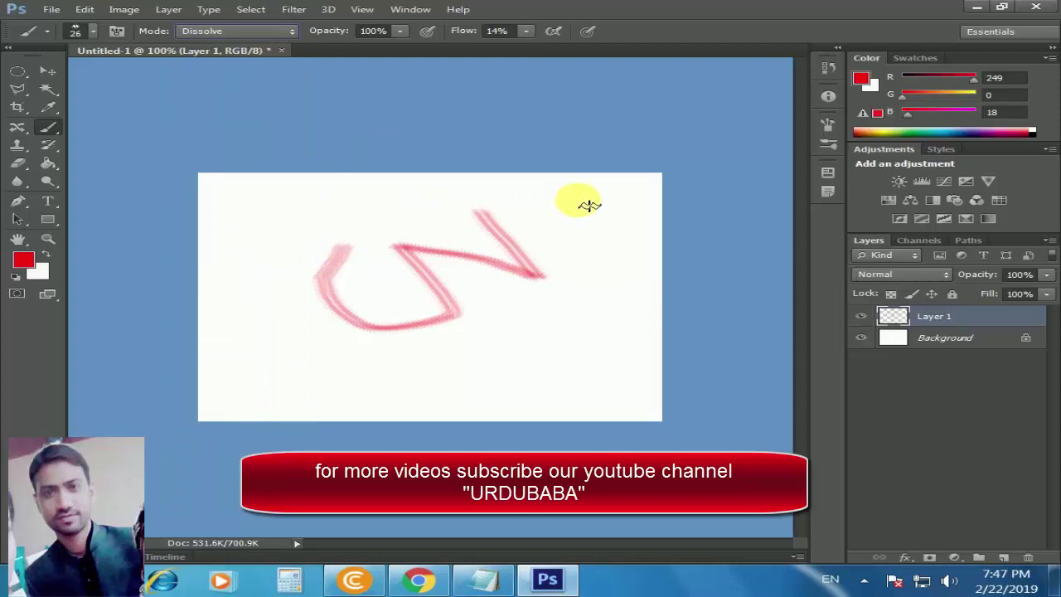
{"action": "mouse_move", "coordinate": [590, 205]}
{"action": "left_mouse_down"}
{"action": "mouse_move", "coordinate": [605, 301]}
{"action": "mouse_move", "coordinate": [550, 218]}
{"action": "mouse_move", "coordinate": [497, 254]}
{"action": "mouse_move", "coordinate": [443, 348]}
{"action": "mouse_move", "coordinate": [413, 218]}
{"action": "mouse_move", "coordinate": [296, 230]}
{"action": "mouse_move", "coordinate": [290, 209]}
{"action": "left_mouse_up"}
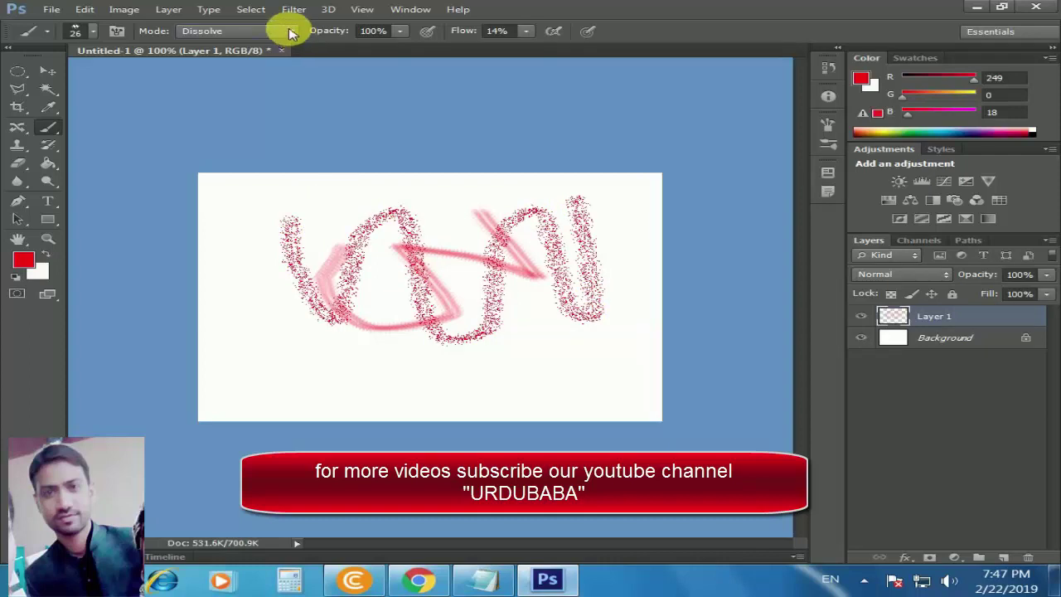
{"action": "left_click", "coordinate": [290, 33]}
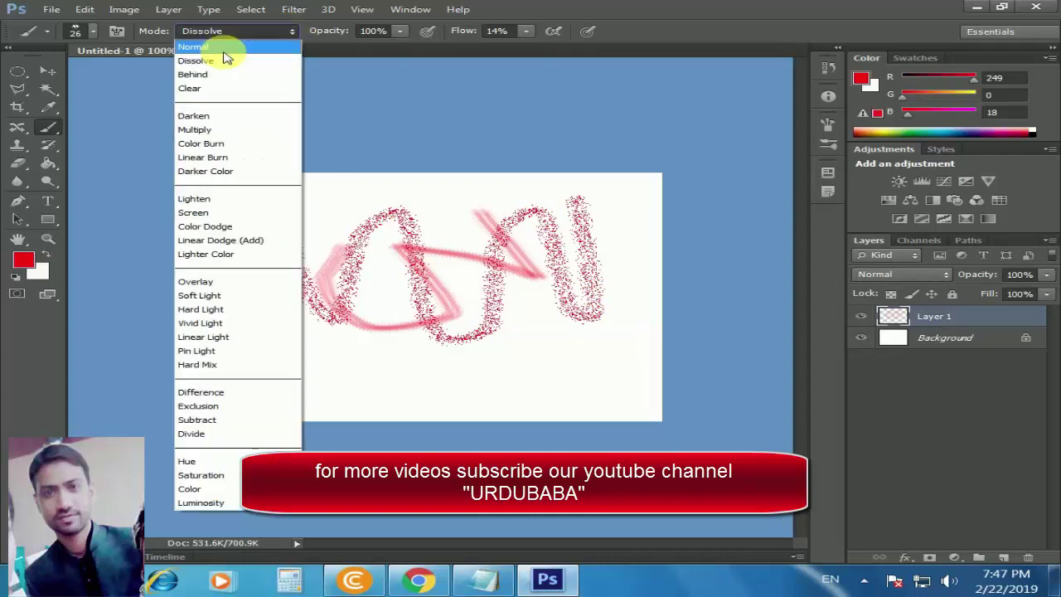
{"action": "left_click", "coordinate": [203, 116]}
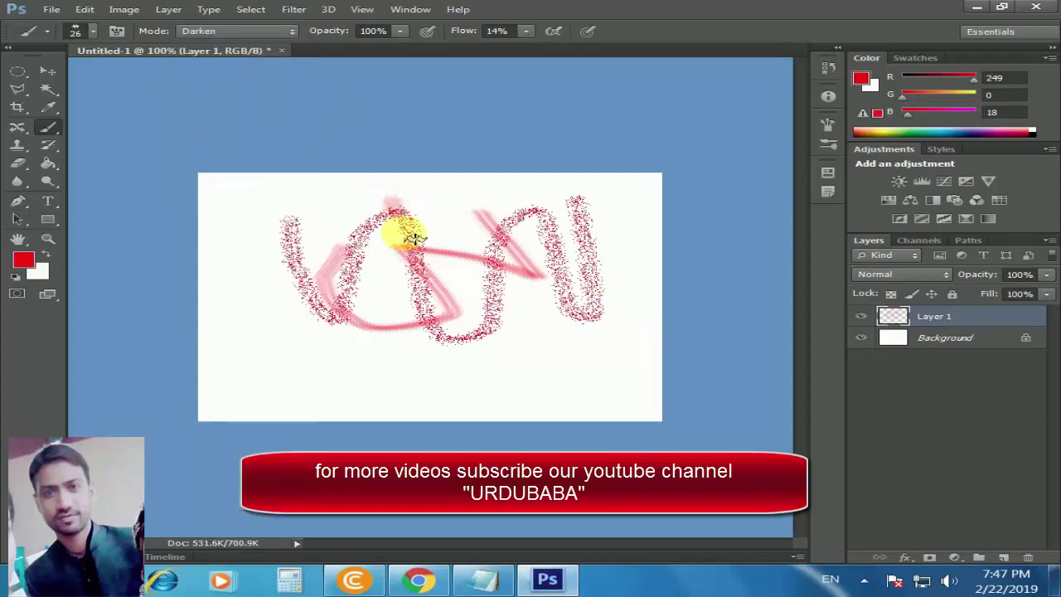
{"action": "mouse_move", "coordinate": [413, 239]}
{"action": "left_mouse_down"}
{"action": "mouse_move", "coordinate": [422, 314]}
{"action": "mouse_move", "coordinate": [391, 197]}
{"action": "left_mouse_up"}
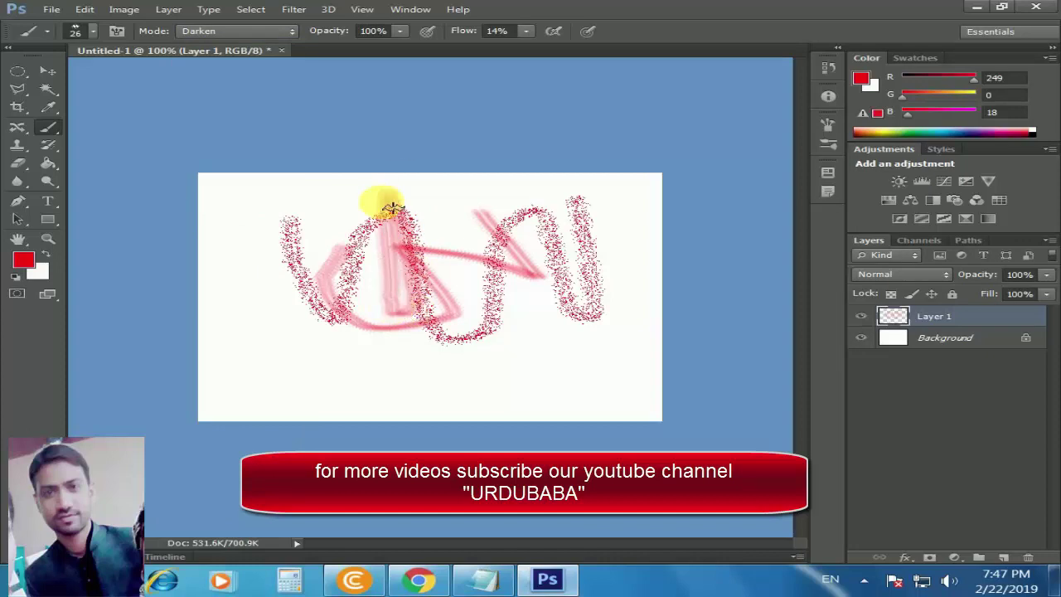
Step: Raise brush flow to 100% and paint a bold solid red wavy stroke across the canvas
{"action": "left_click", "coordinate": [528, 34]}
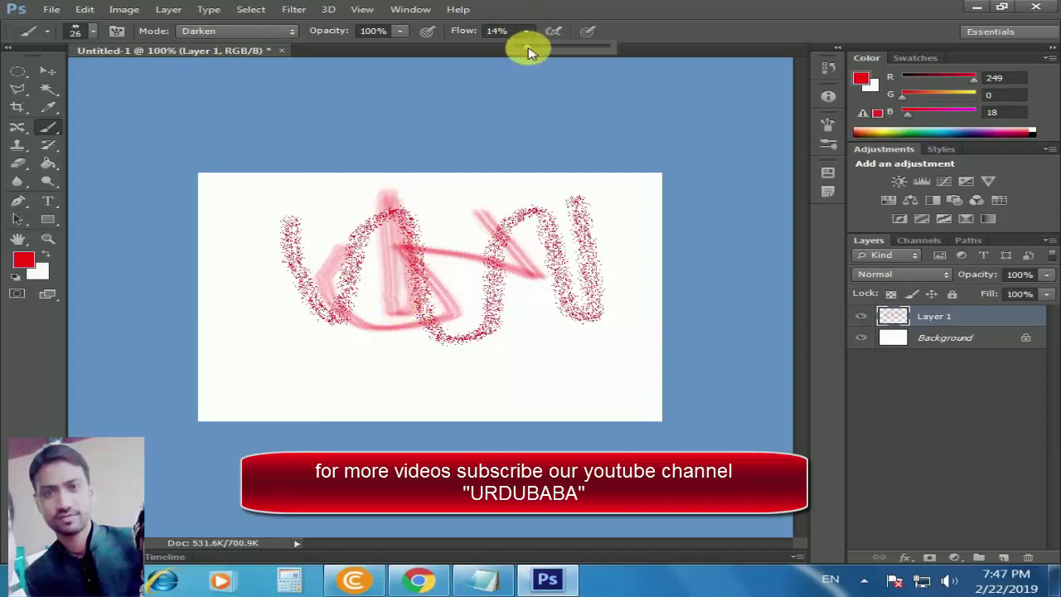
{"action": "left_click_drag", "start_coordinate": [529, 48], "coordinate": [614, 50]}
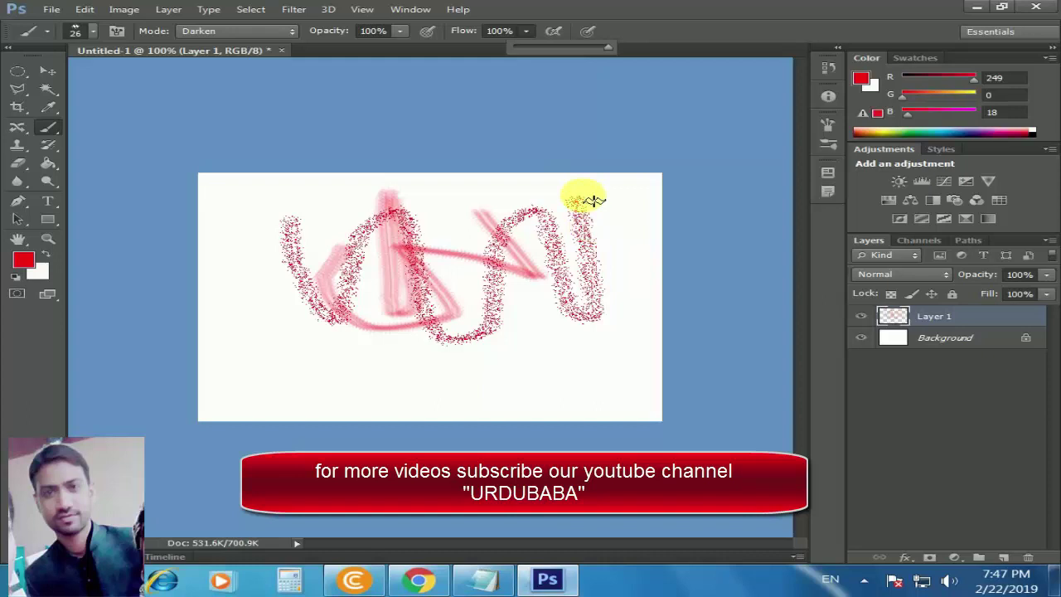
{"action": "mouse_move", "coordinate": [585, 197]}
{"action": "left_mouse_down"}
{"action": "mouse_move", "coordinate": [486, 244]}
{"action": "mouse_move", "coordinate": [485, 348]}
{"action": "mouse_move", "coordinate": [423, 284]}
{"action": "mouse_move", "coordinate": [396, 217]}
{"action": "mouse_move", "coordinate": [362, 315]}
{"action": "mouse_move", "coordinate": [247, 228]}
{"action": "mouse_move", "coordinate": [274, 361]}
{"action": "left_mouse_up"}
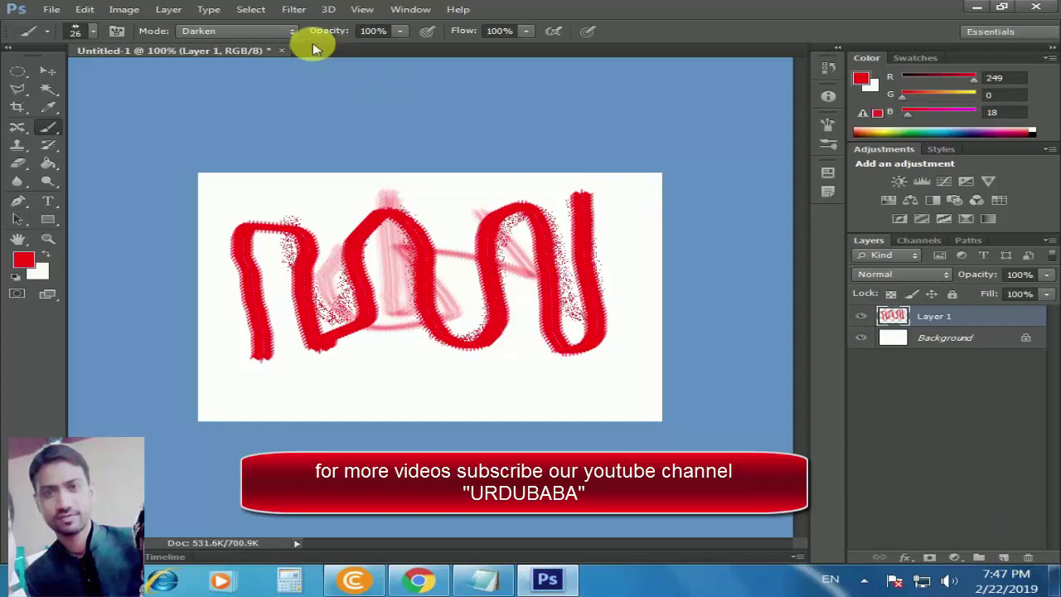
{"action": "left_click", "coordinate": [291, 33]}
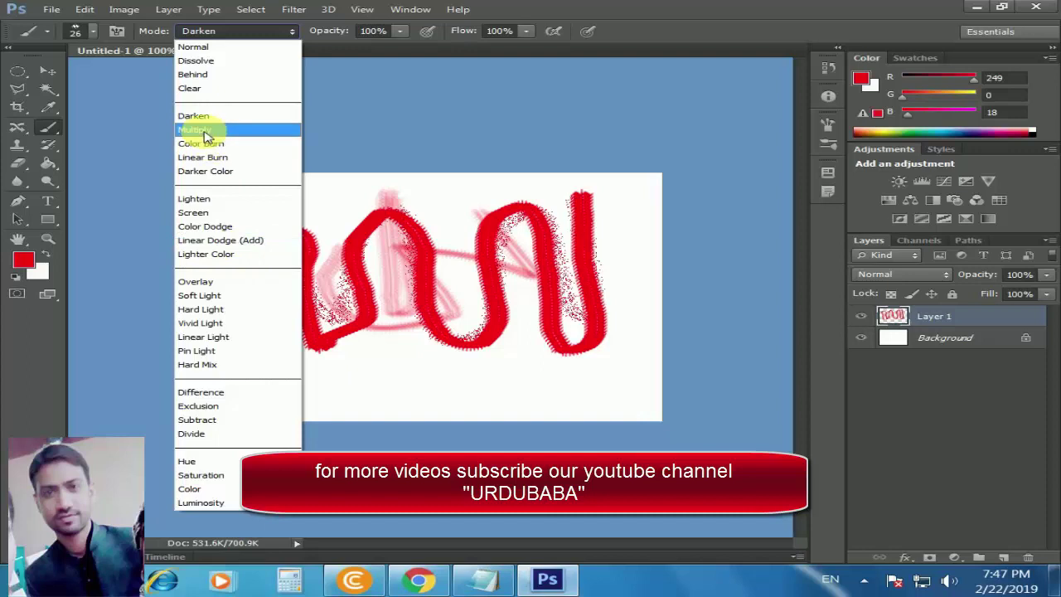
Step: Switch the brush mode to Behind and set the foreground colour to blue 000cf9 (0, 12, 249)
{"action": "left_click", "coordinate": [196, 75]}
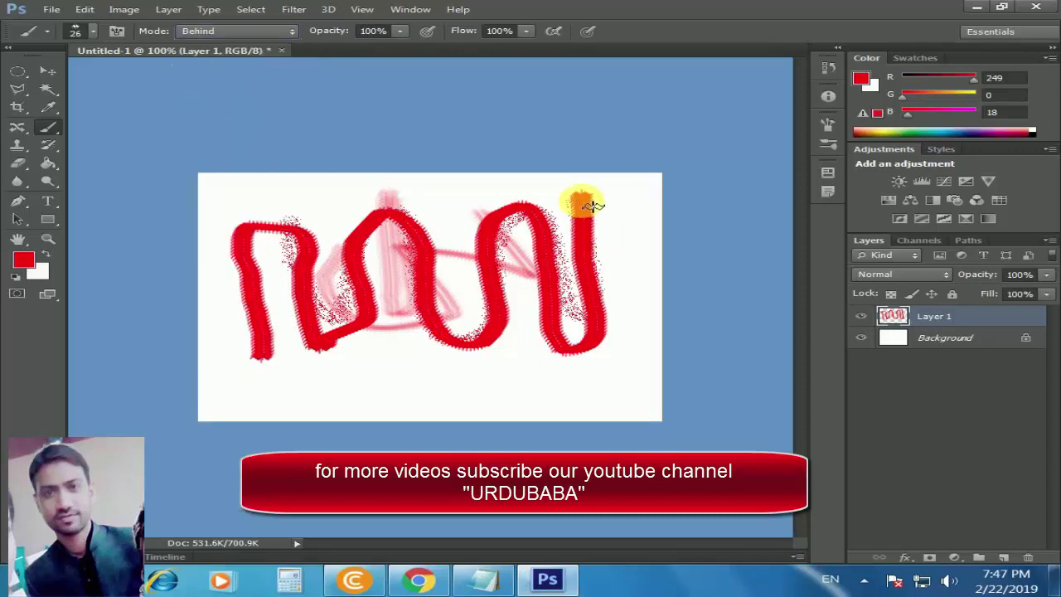
{"action": "left_click_drag", "start_coordinate": [583, 203], "coordinate": [581, 224]}
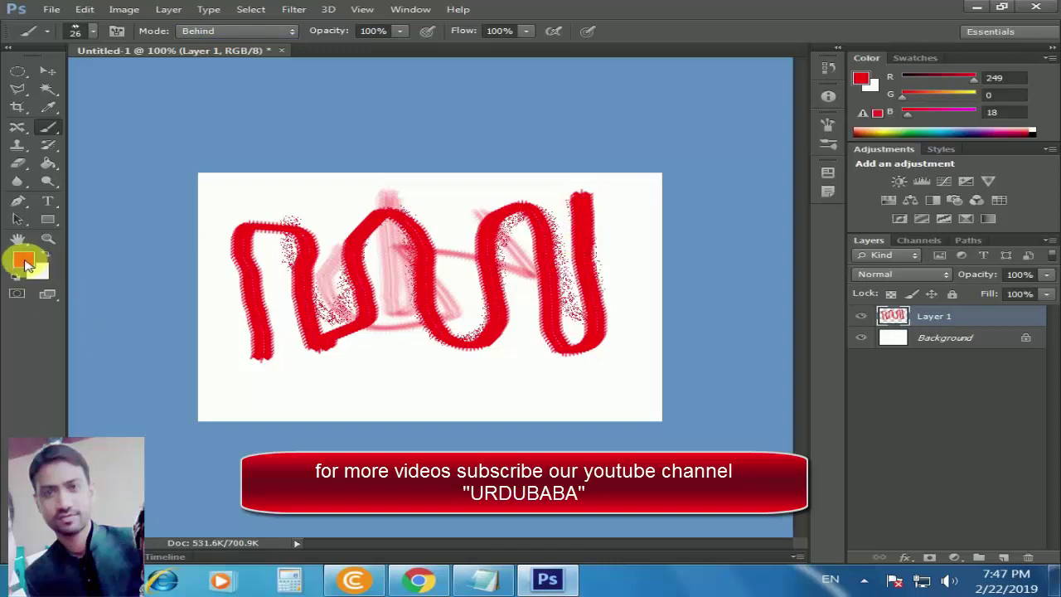
{"action": "left_click", "coordinate": [23, 261]}
{"action": "left_click", "coordinate": [335, 203]}
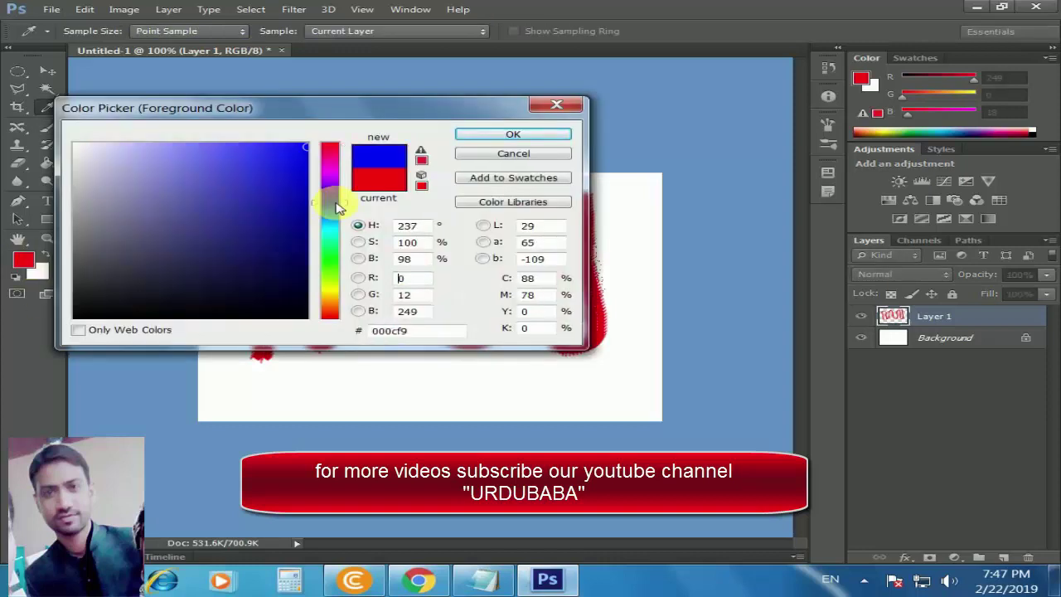
{"action": "left_click", "coordinate": [515, 135]}
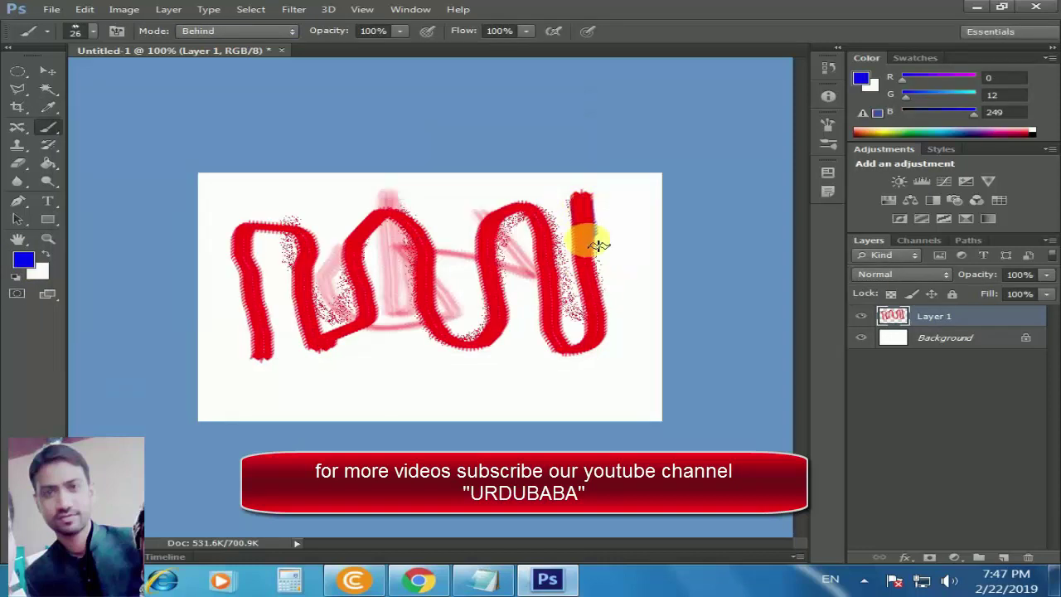
Step: Drag a blue Behind-mode stroke across the red wavy ornament on Layer 1
{"action": "mouse_move", "coordinate": [594, 262]}
{"action": "left_mouse_down"}
{"action": "mouse_move", "coordinate": [610, 223]}
{"action": "mouse_move", "coordinate": [588, 235]}
{"action": "mouse_move", "coordinate": [581, 359]}
{"action": "mouse_move", "coordinate": [550, 320]}
{"action": "mouse_move", "coordinate": [537, 222]}
{"action": "mouse_move", "coordinate": [505, 275]}
{"action": "mouse_move", "coordinate": [504, 324]}
{"action": "mouse_move", "coordinate": [467, 348]}
{"action": "mouse_move", "coordinate": [420, 218]}
{"action": "mouse_move", "coordinate": [363, 222]}
{"action": "mouse_move", "coordinate": [374, 241]}
{"action": "mouse_move", "coordinate": [343, 273]}
{"action": "mouse_move", "coordinate": [284, 260]}
{"action": "mouse_move", "coordinate": [243, 221]}
{"action": "mouse_move", "coordinate": [270, 308]}
{"action": "mouse_move", "coordinate": [268, 365]}
{"action": "mouse_move", "coordinate": [405, 224]}
{"action": "mouse_move", "coordinate": [455, 247]}
{"action": "mouse_move", "coordinate": [464, 221]}
{"action": "left_mouse_up"}
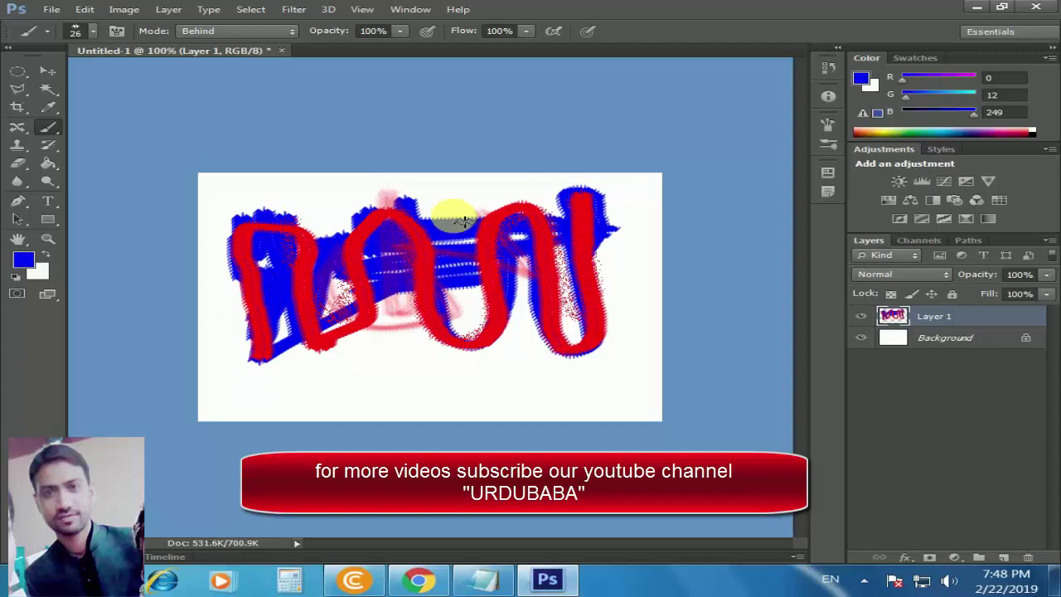